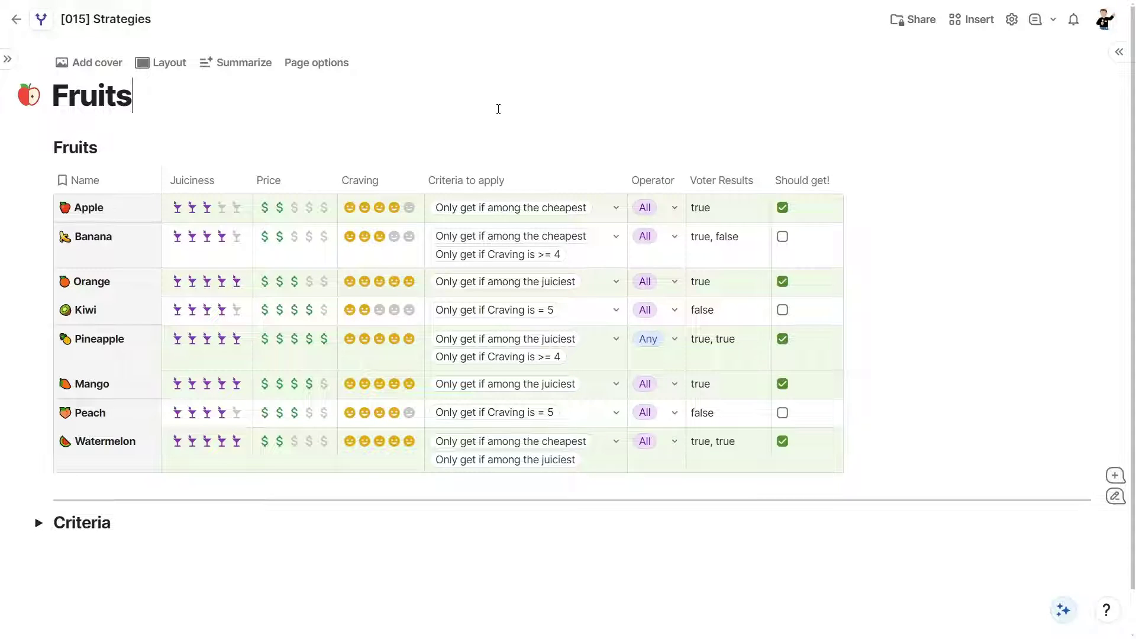
# Set Banana's Craving to 4, Mango's Juiciness to 4 and Apple's Price to 1.
pyautogui.click(394, 237)
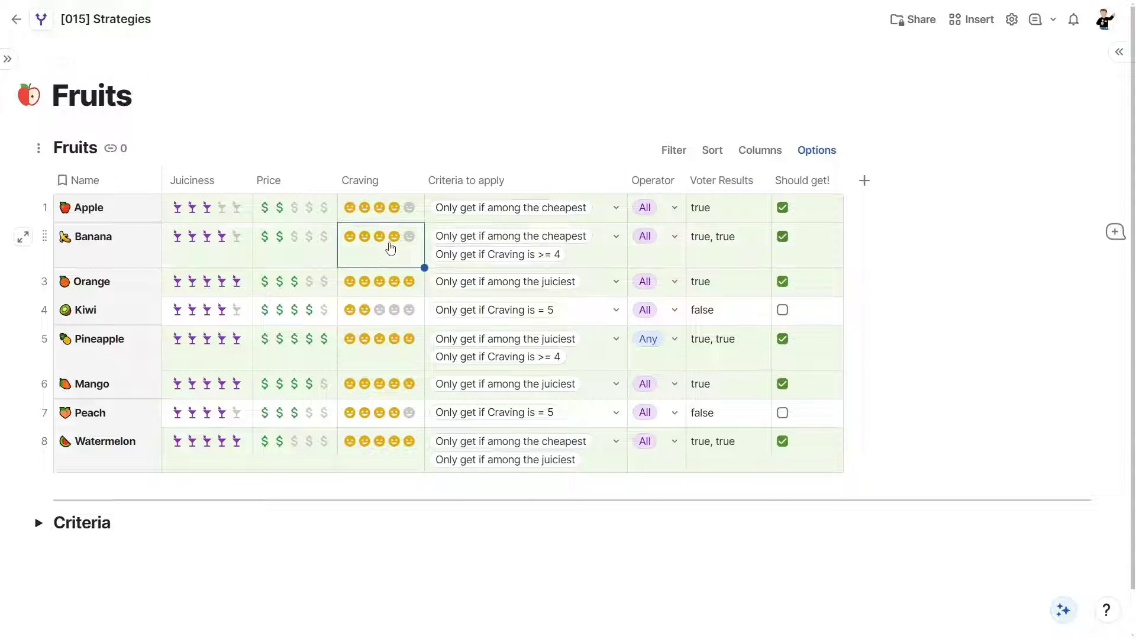
pyautogui.click(220, 392)
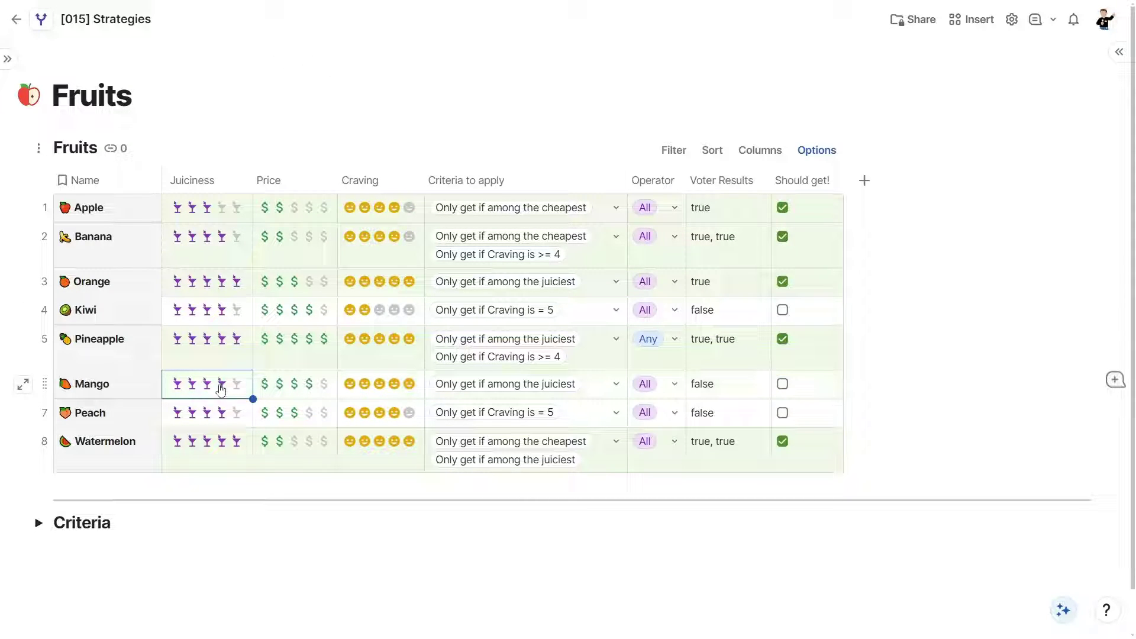
pyautogui.click(264, 209)
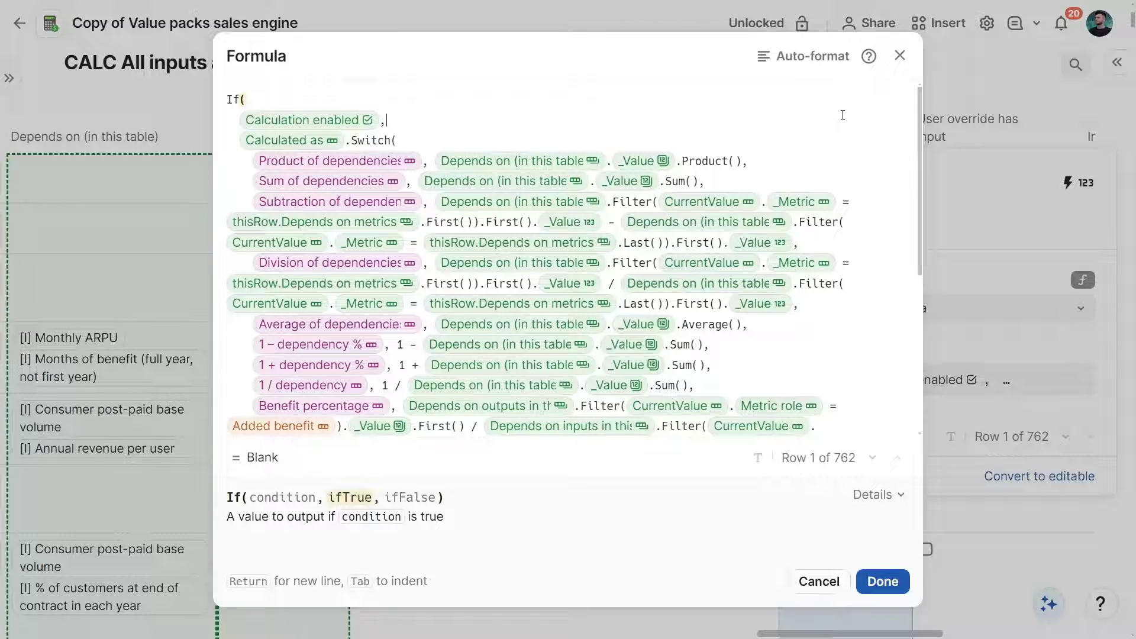
# Scroll down through the long Switch calculation formula.
pyautogui.scroll(-5, 843, 115)
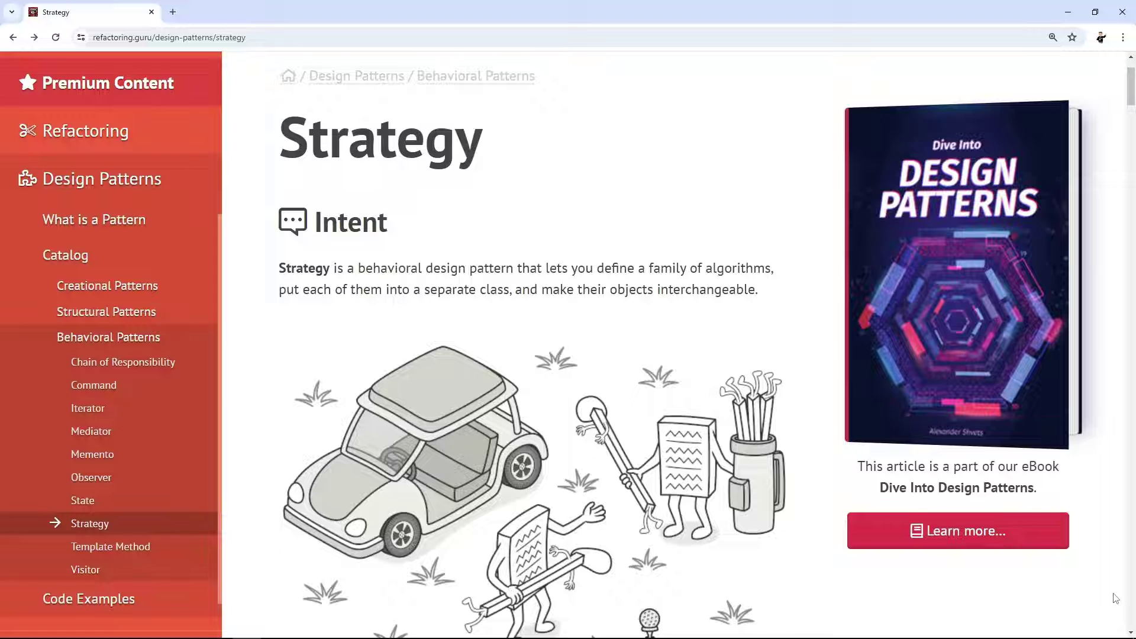
# Scroll the Strategy article down to its Real-World Analogy section.
pyautogui.scroll(-20, 1115, 598)
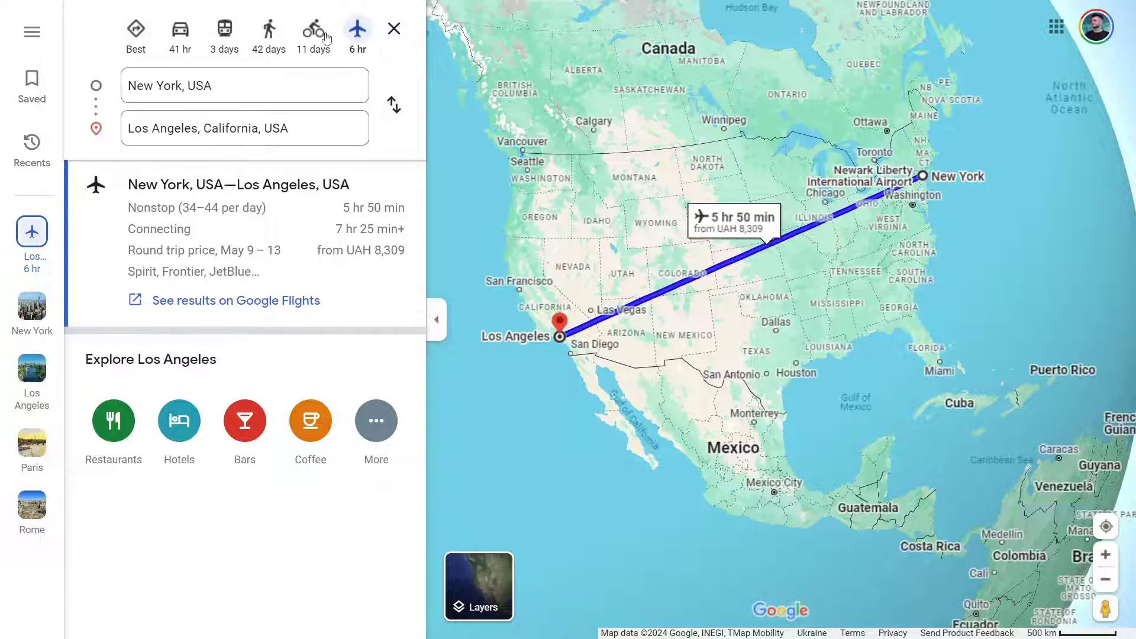
# Choose cycling directions, set Next Due Date to Last Done Date.RelativeDate(12), and add 'Once a year' frequency.
pyautogui.click(314, 30)
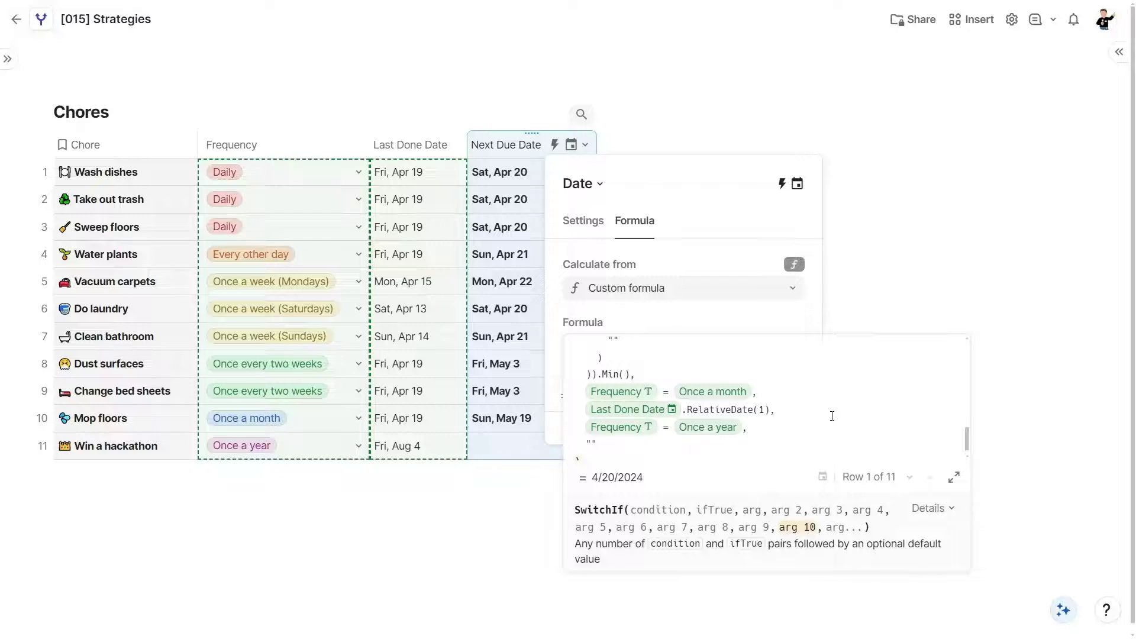
pyautogui.write('Last Done Date')
pyautogui.press('Return')
pyautogui.write('.RelativeDate(')
pyautogui.press('Return')
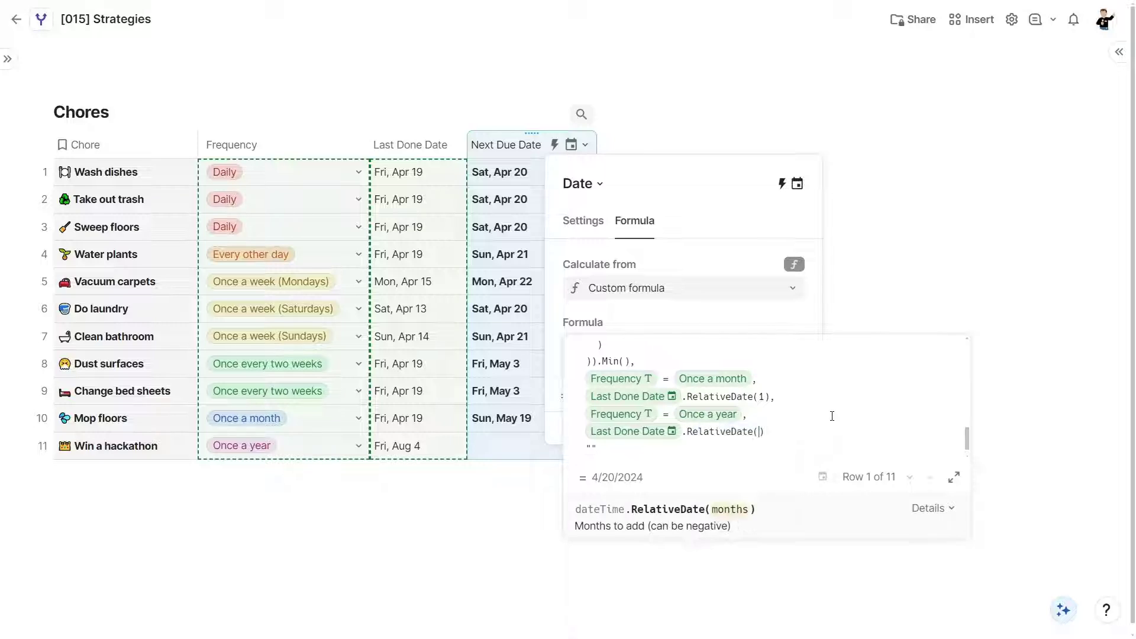
pyautogui.write('12)')
pyautogui.press('Return')
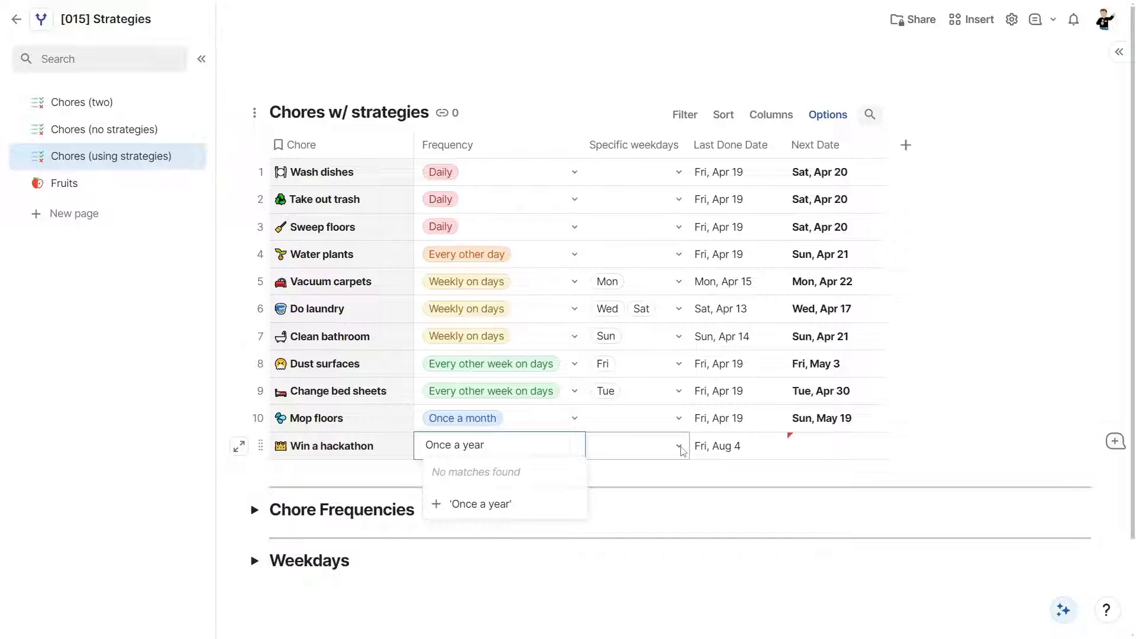
pyautogui.click(497, 506)
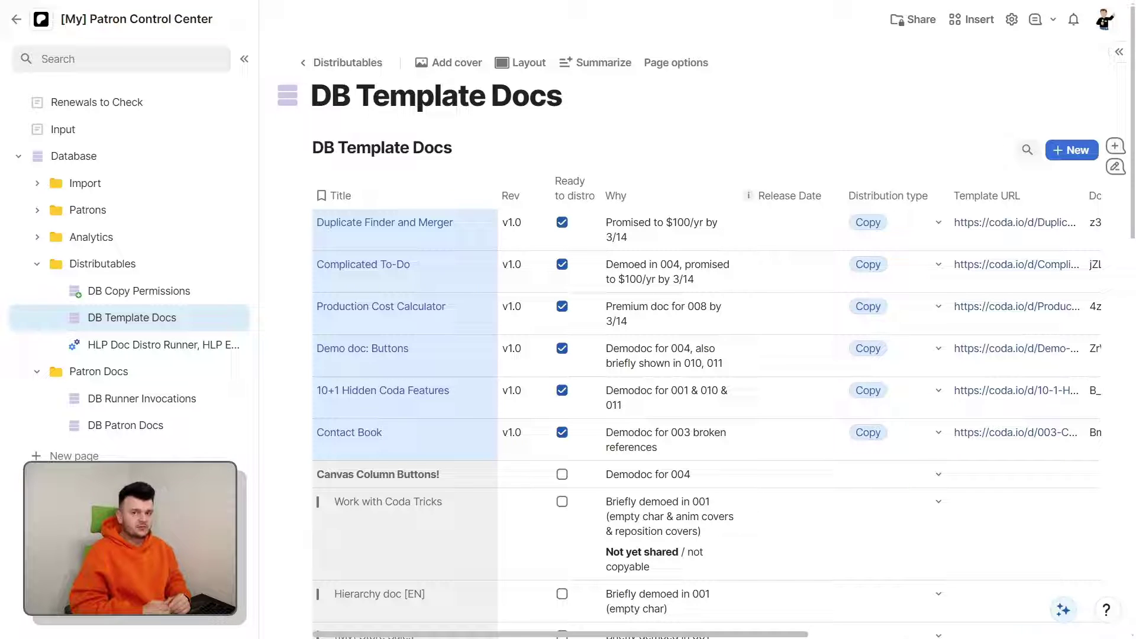
pyautogui.hscroll(8, 800, 484)
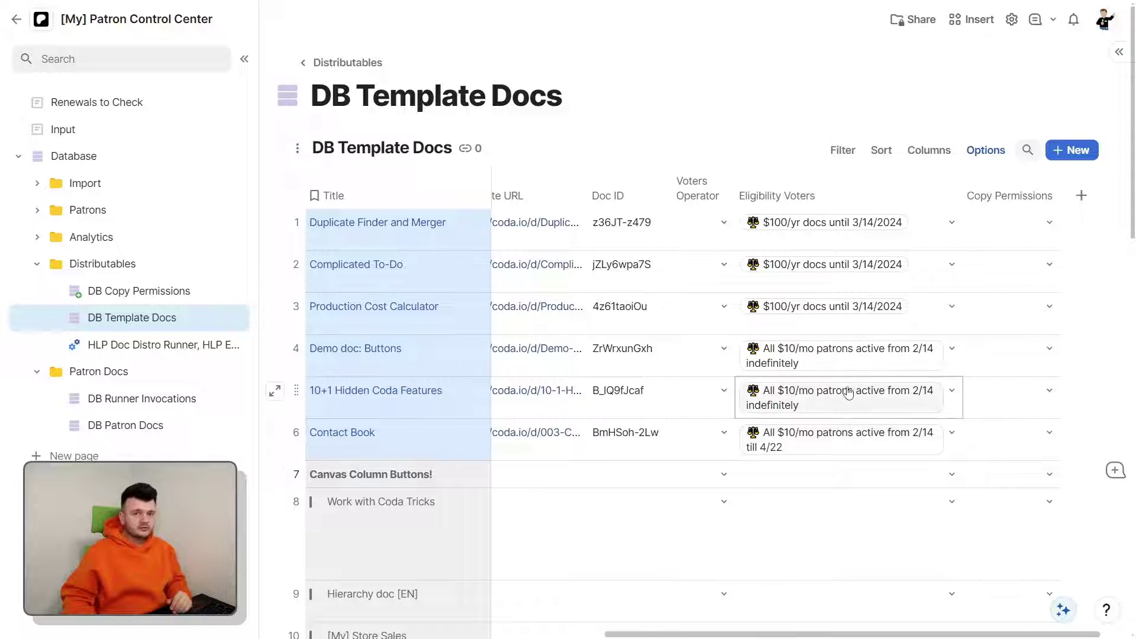
pyautogui.moveTo(851, 413)
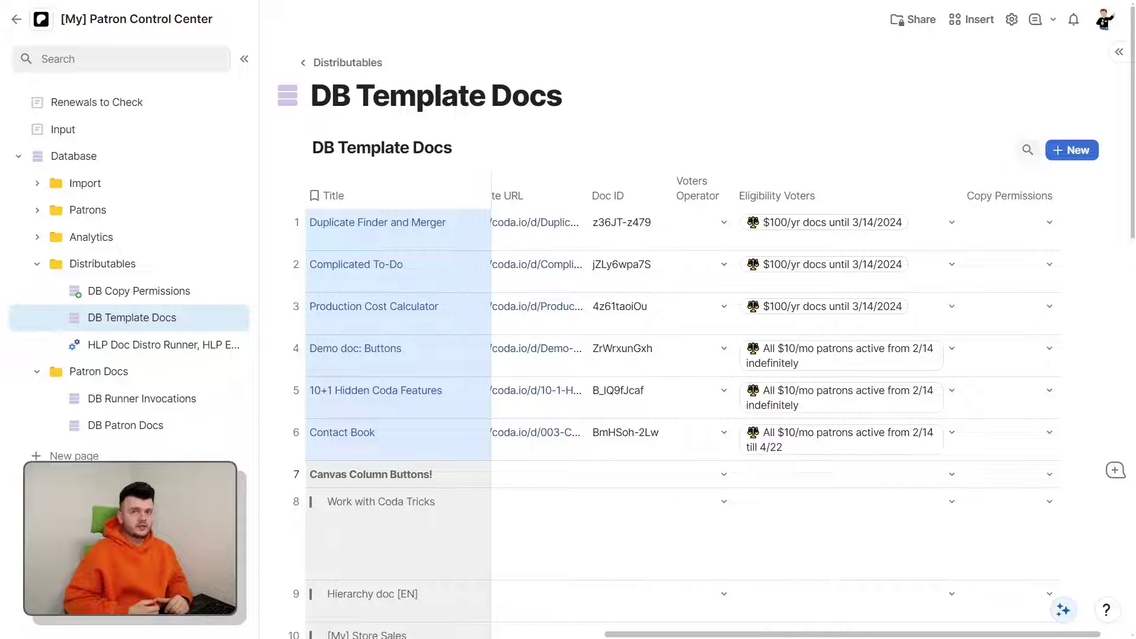
pyautogui.moveTo(959, 240); pyautogui.dragTo(960, 447)
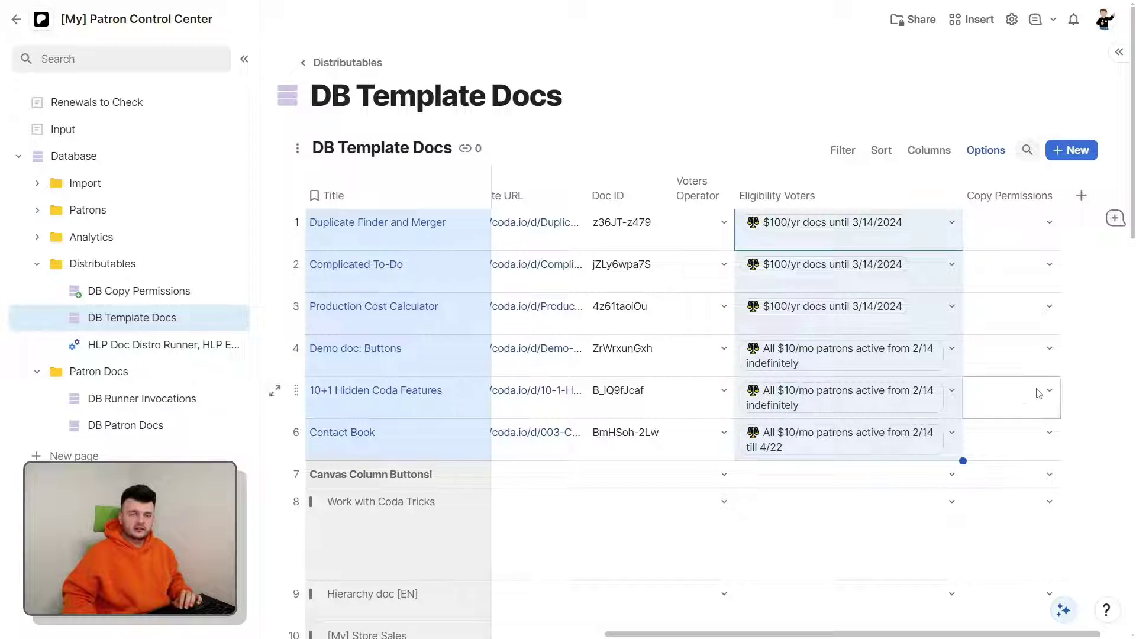
pyautogui.click(949, 248)
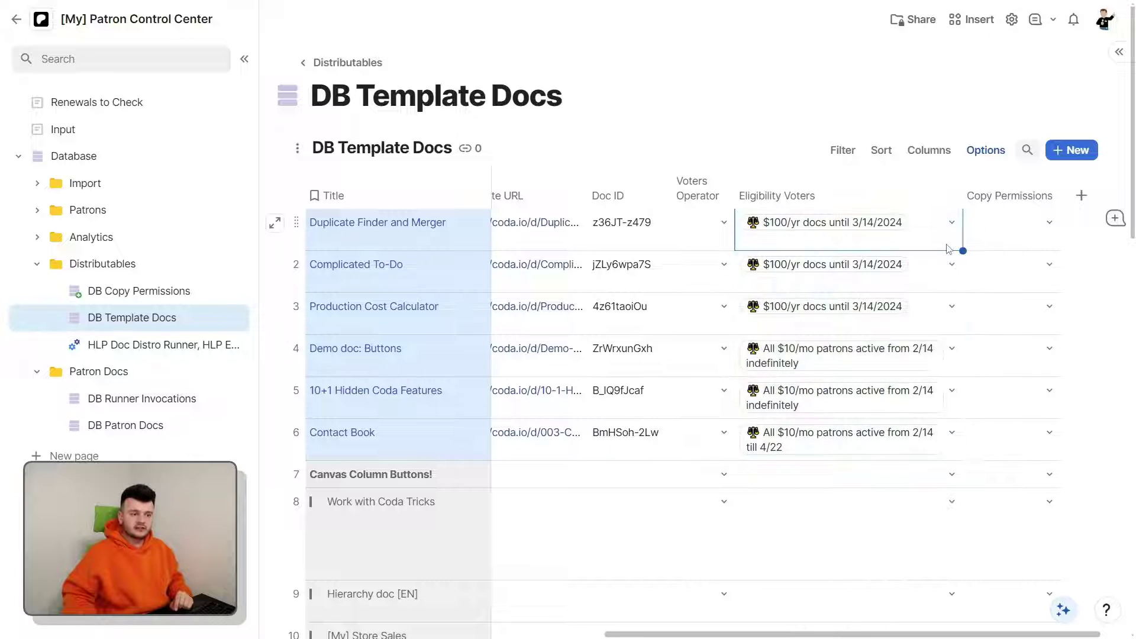
pyautogui.moveTo(898, 232)
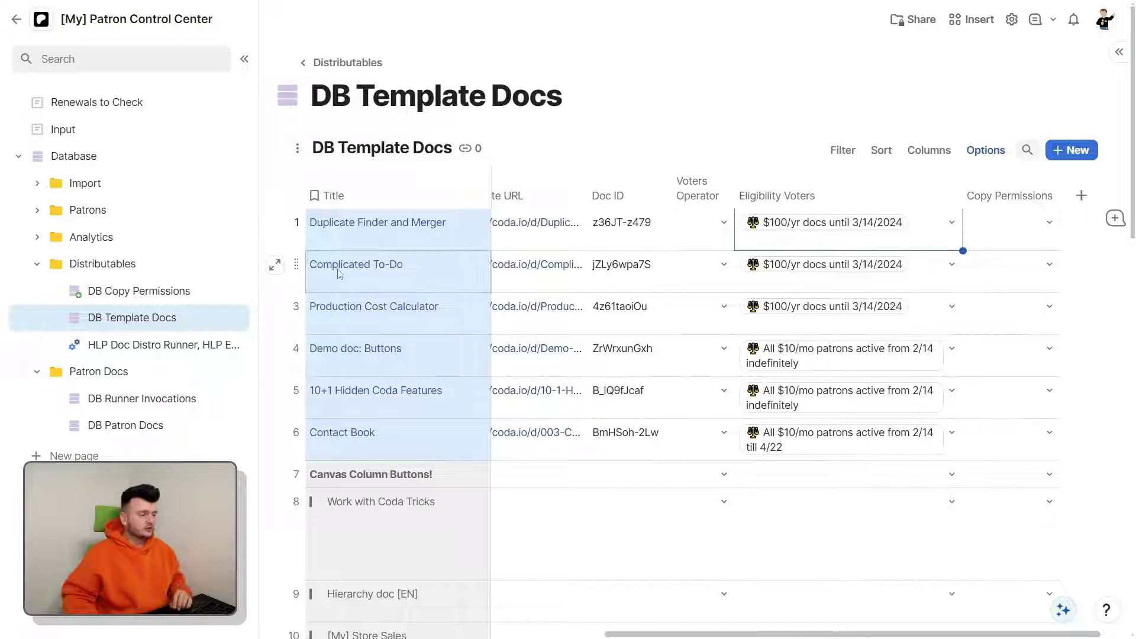
# On HLP Doc Distro Runner, review each voter's formula and details in the HLP Voters table.
pyautogui.click(148, 344)
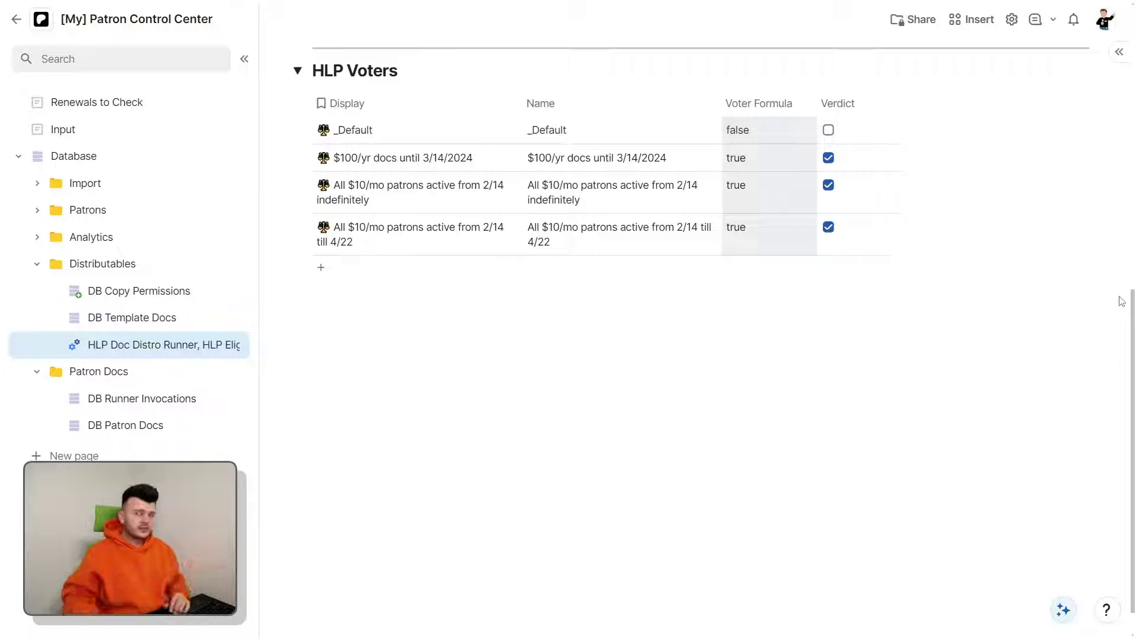
pyautogui.moveTo(740, 131); pyautogui.dragTo(743, 235)
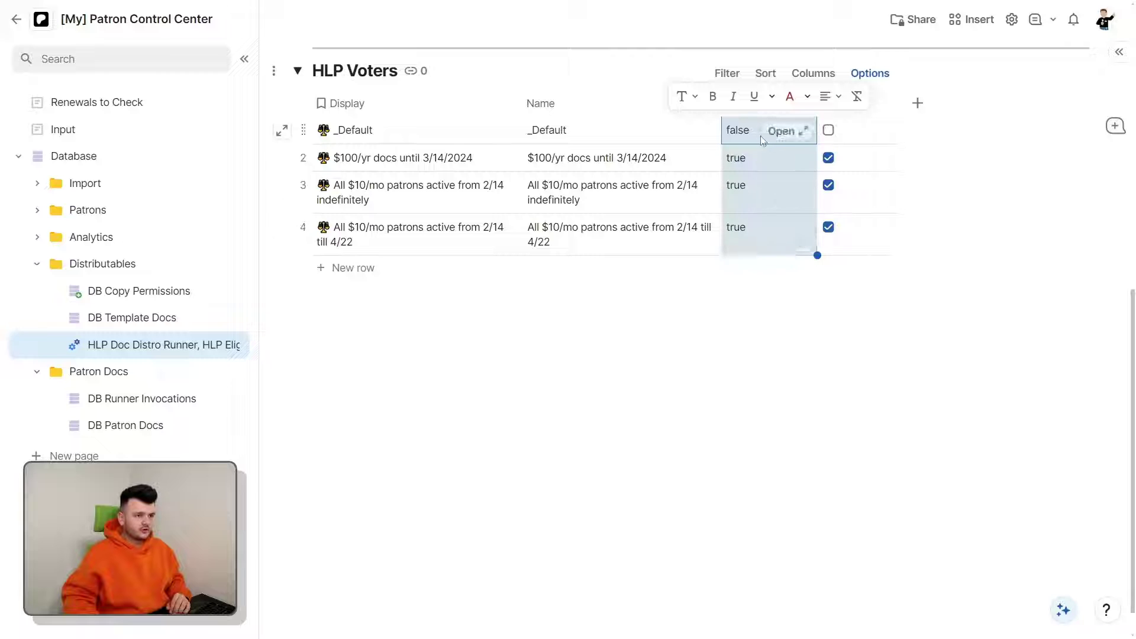
pyautogui.click(783, 130)
pyautogui.click(595, 582)
pyautogui.click(595, 582)
pyautogui.rightClick(406, 297)
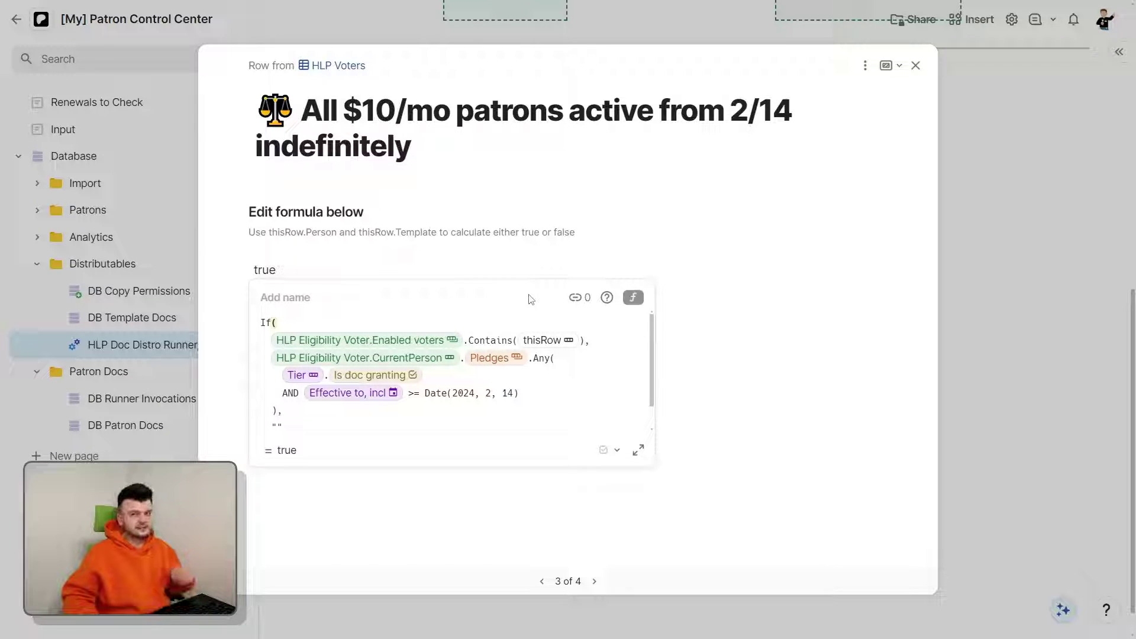
pyautogui.click(917, 66)
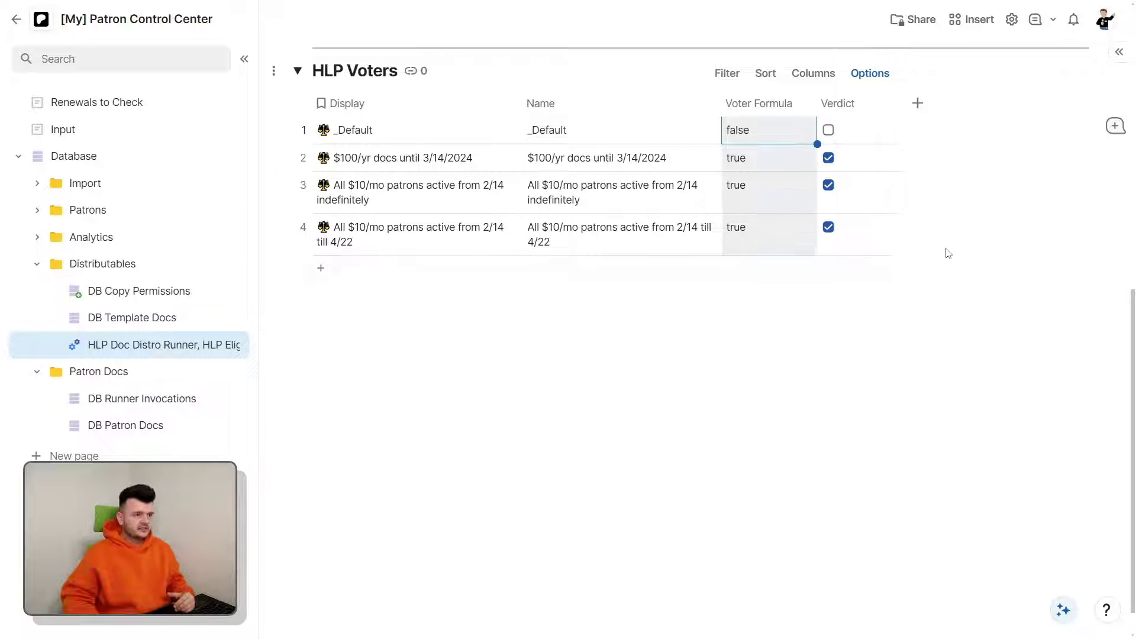
# Select the Eligibility Voter's All operator and its CurrentPerson and CurrentDoc values.
pyautogui.scroll(4, 947, 252)
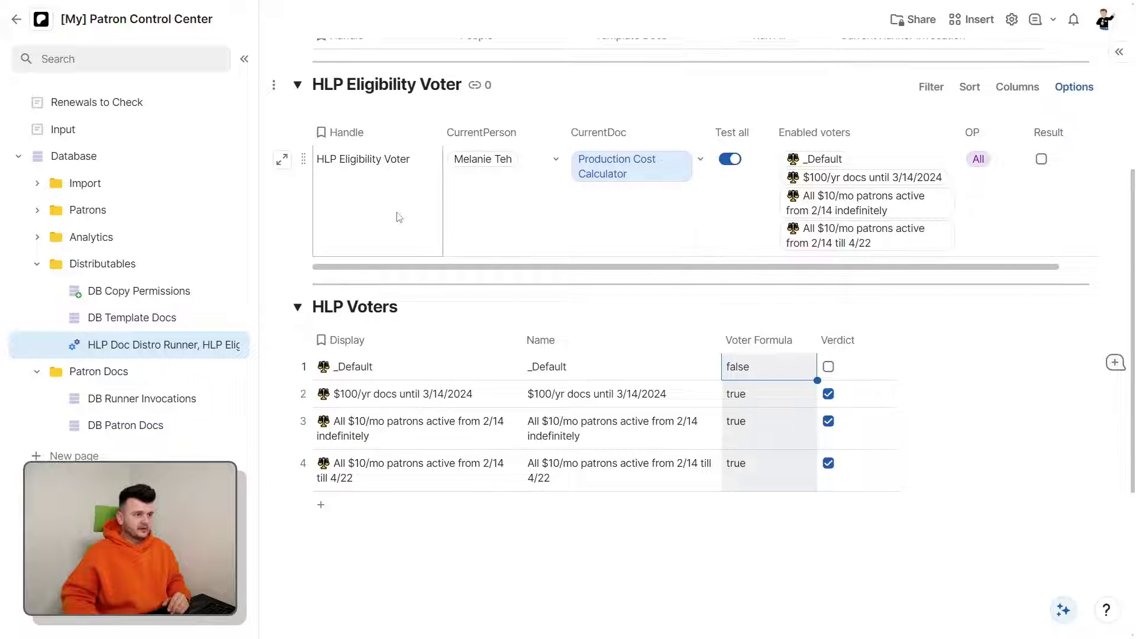
pyautogui.click(1005, 225)
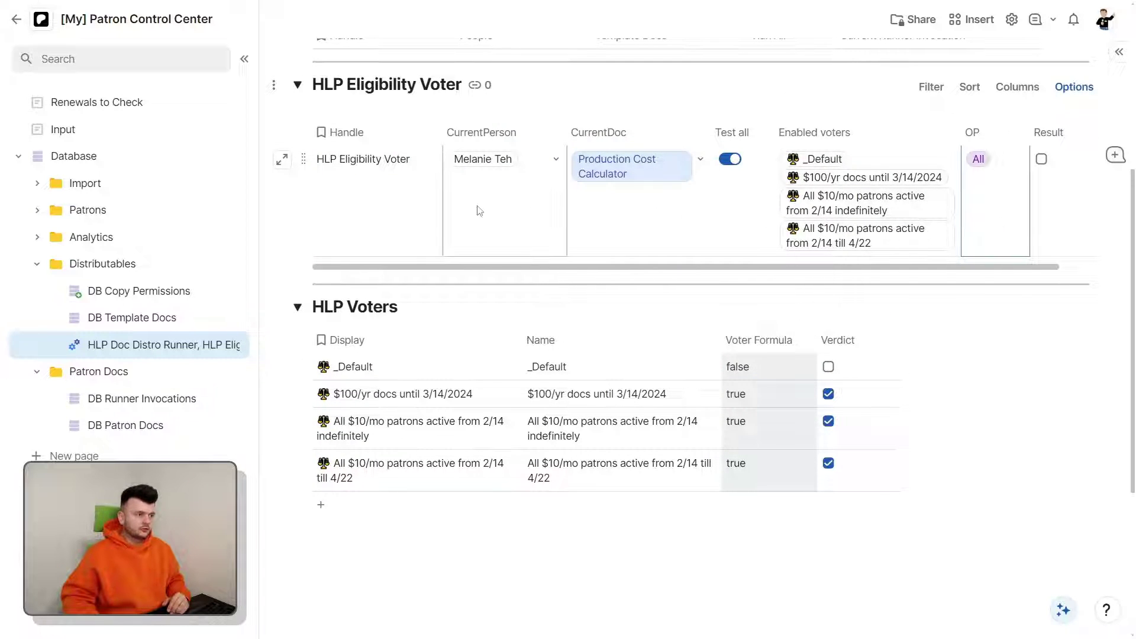
pyautogui.moveTo(491, 212); pyautogui.dragTo(641, 228)
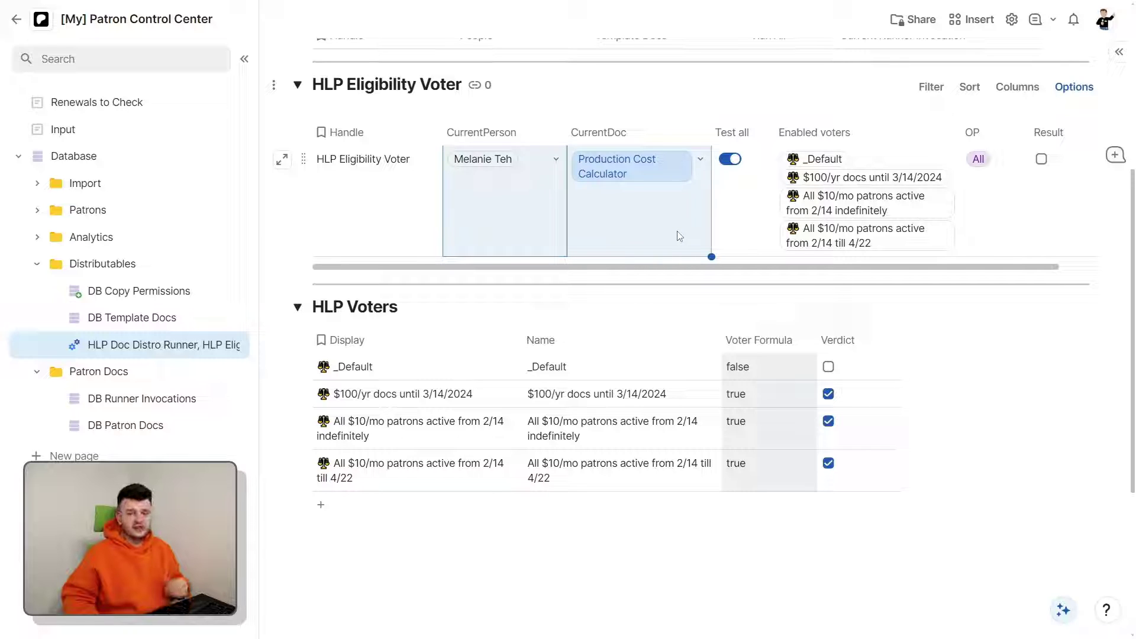
# Open the $100/yr docs voter's formula and inspect its CurrentPerson and Enabled voters references.
pyautogui.click(783, 394)
pyautogui.click(274, 236)
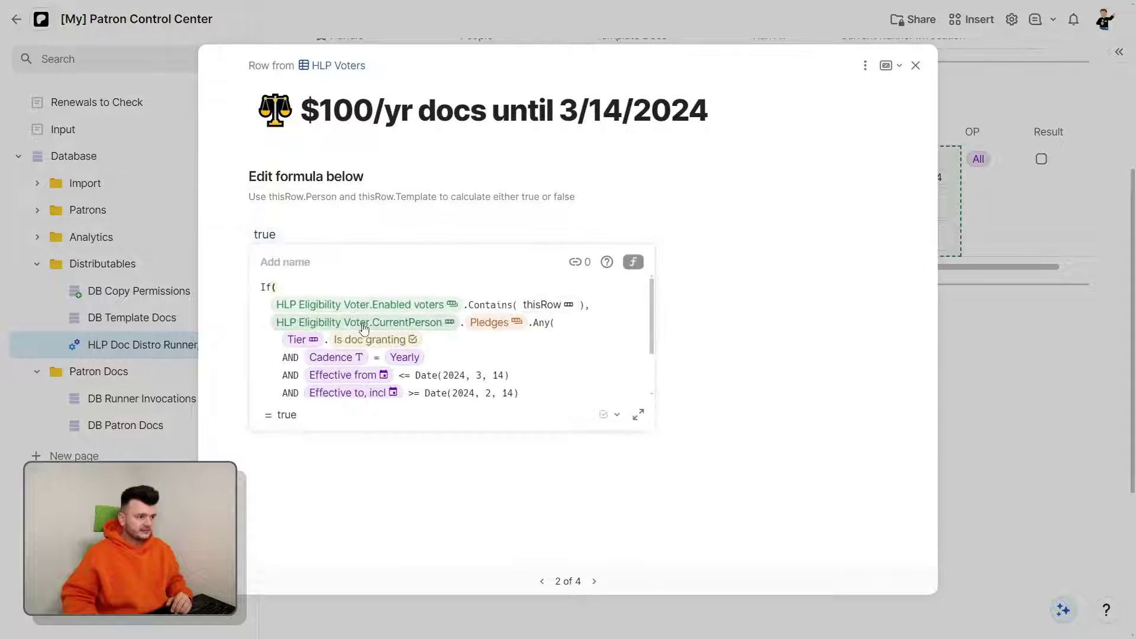
pyautogui.click(395, 329)
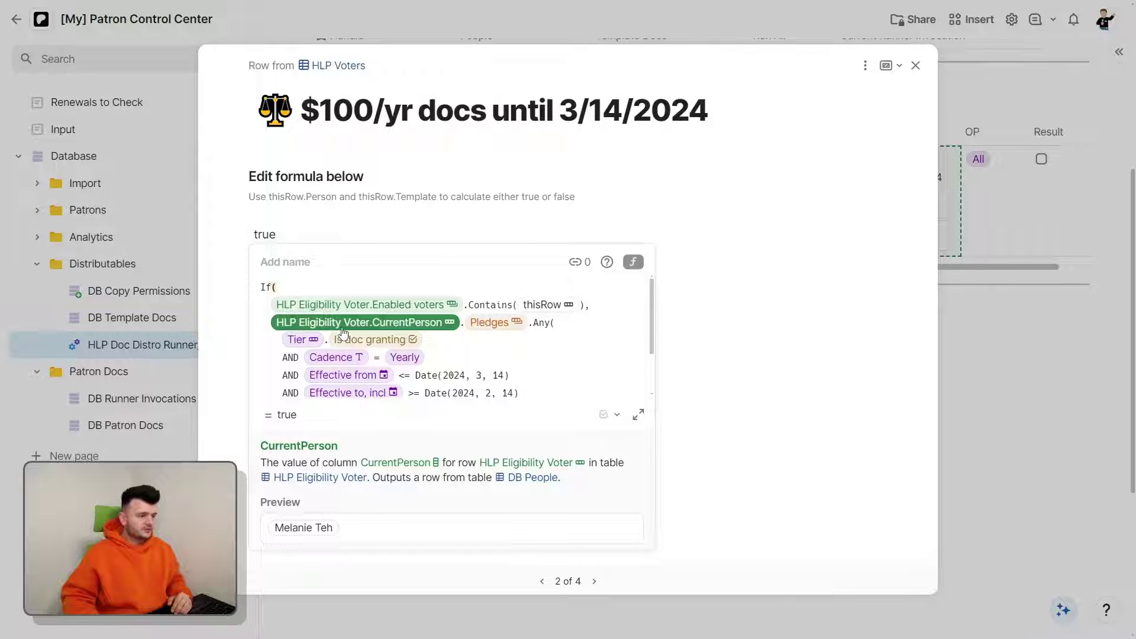
pyautogui.click(602, 307)
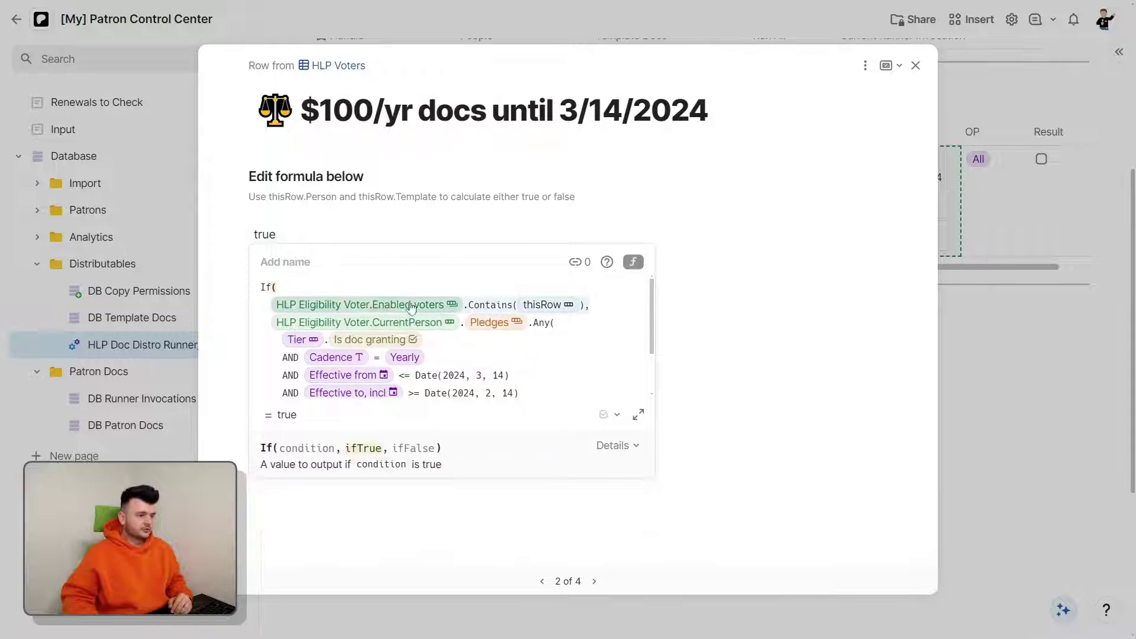
pyautogui.click(356, 304)
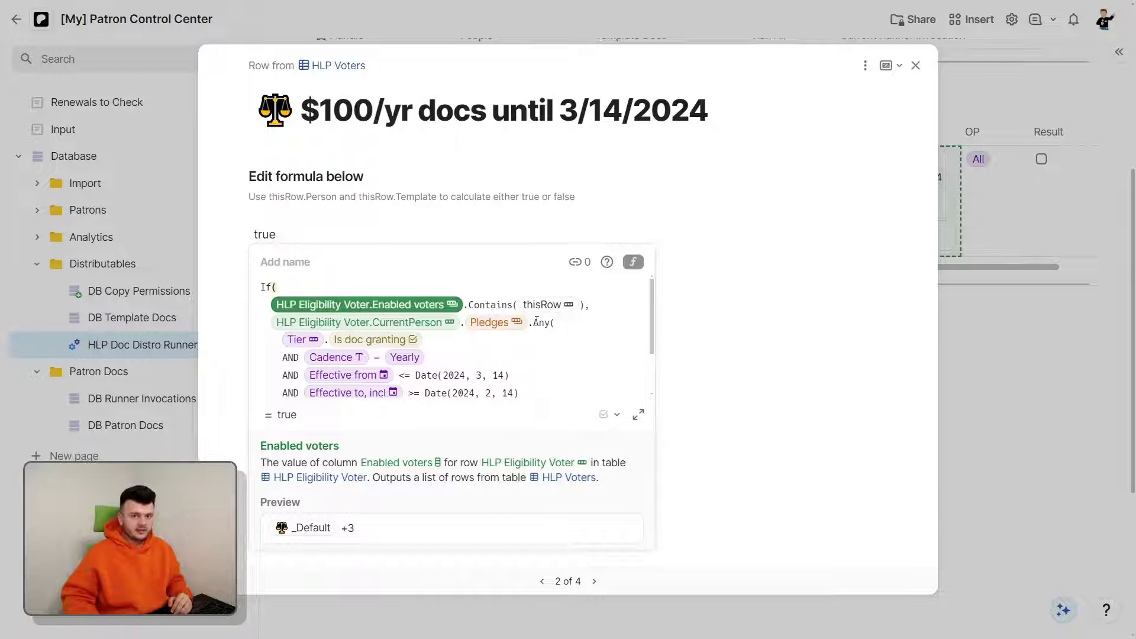
# Close the voter details and view the formula behind the Enabled voters column.
pyautogui.click(915, 65)
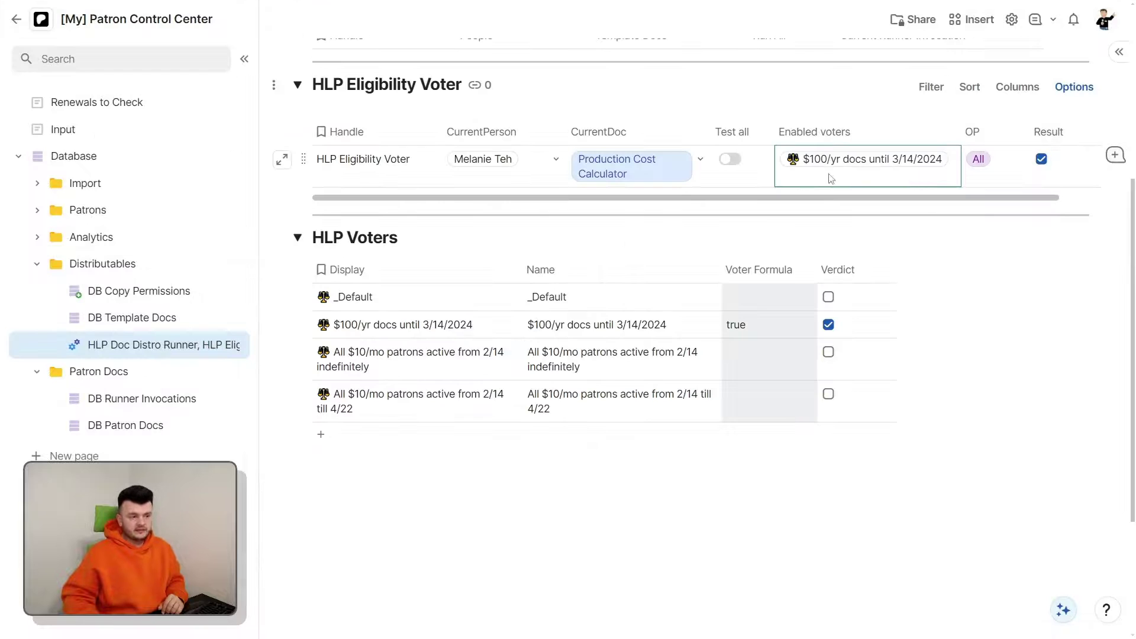
pyautogui.click(950, 131)
pyautogui.click(965, 203)
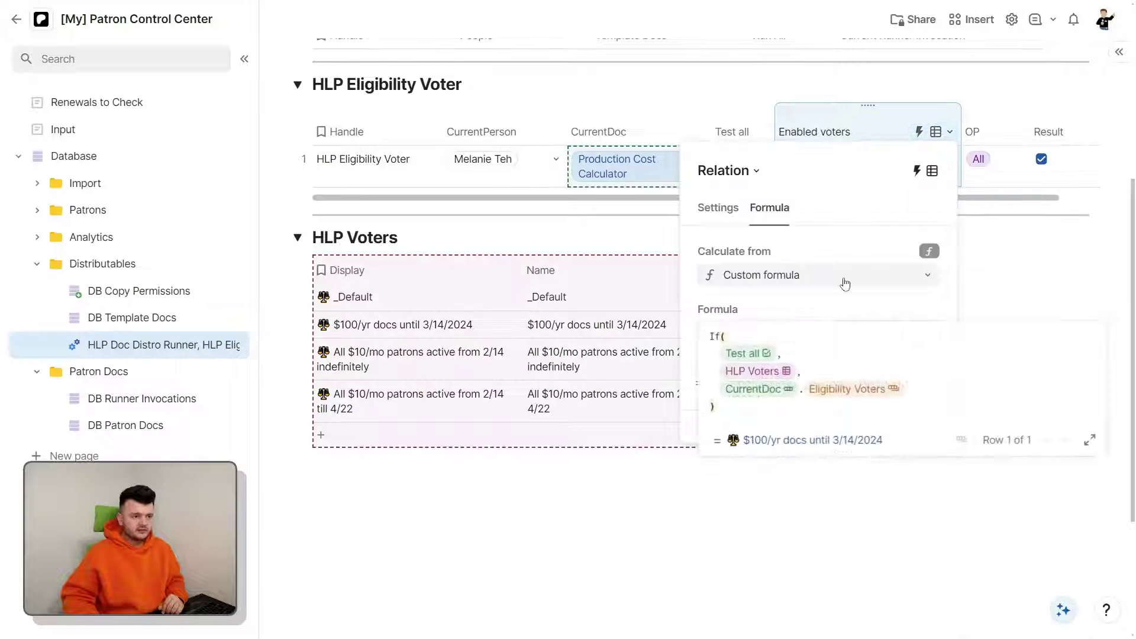
pyautogui.press('Escape')
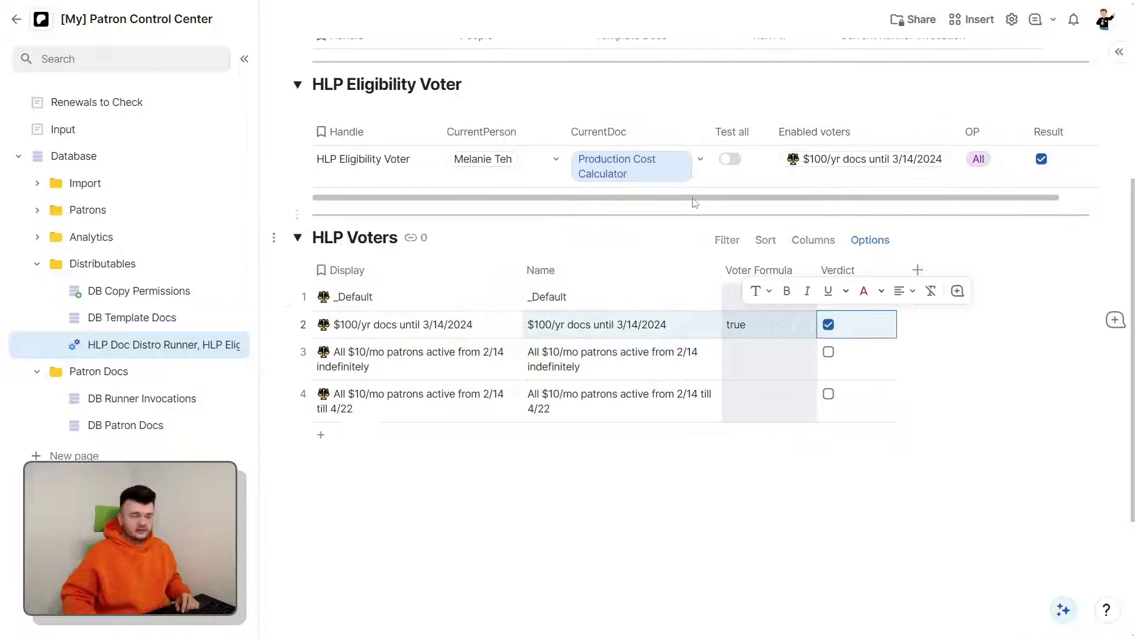
# Test against the 10+1 Hidden Coda Features doc and check the third voter's formula.
pyautogui.click(700, 169)
pyautogui.click(684, 307)
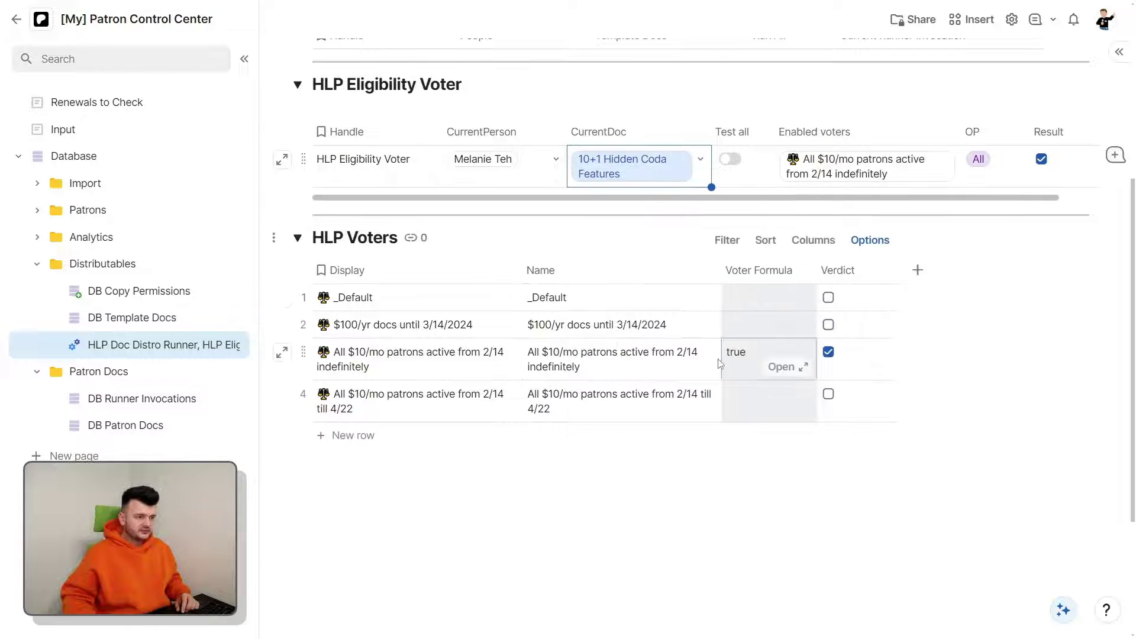
pyautogui.moveTo(542, 379); pyautogui.dragTo(840, 373)
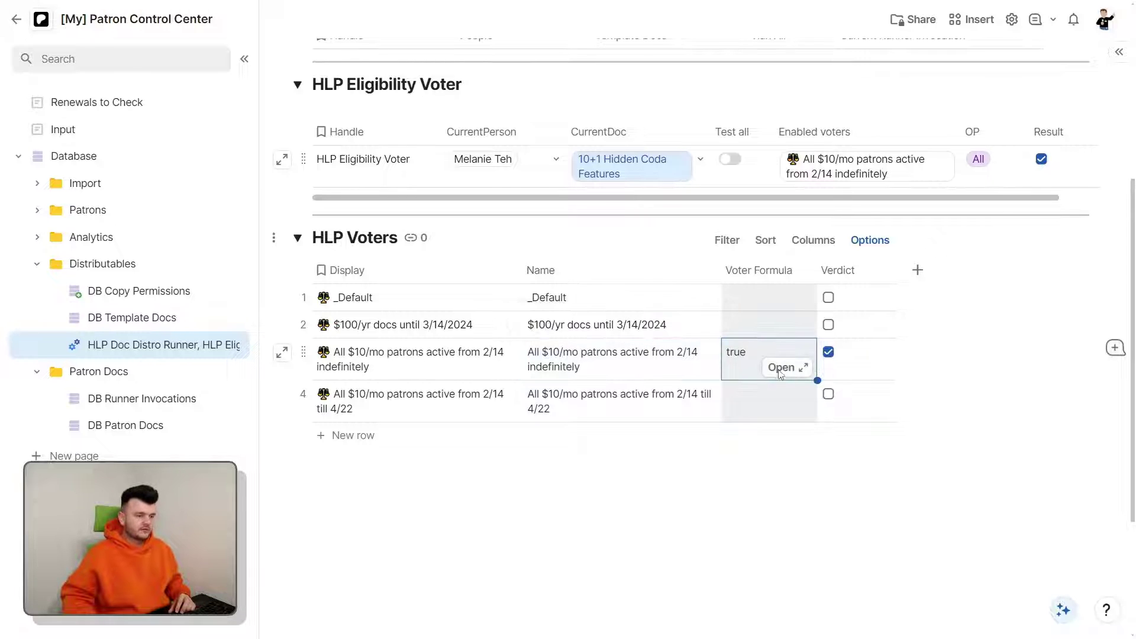
pyautogui.click(800, 367)
pyautogui.rightClick(261, 269)
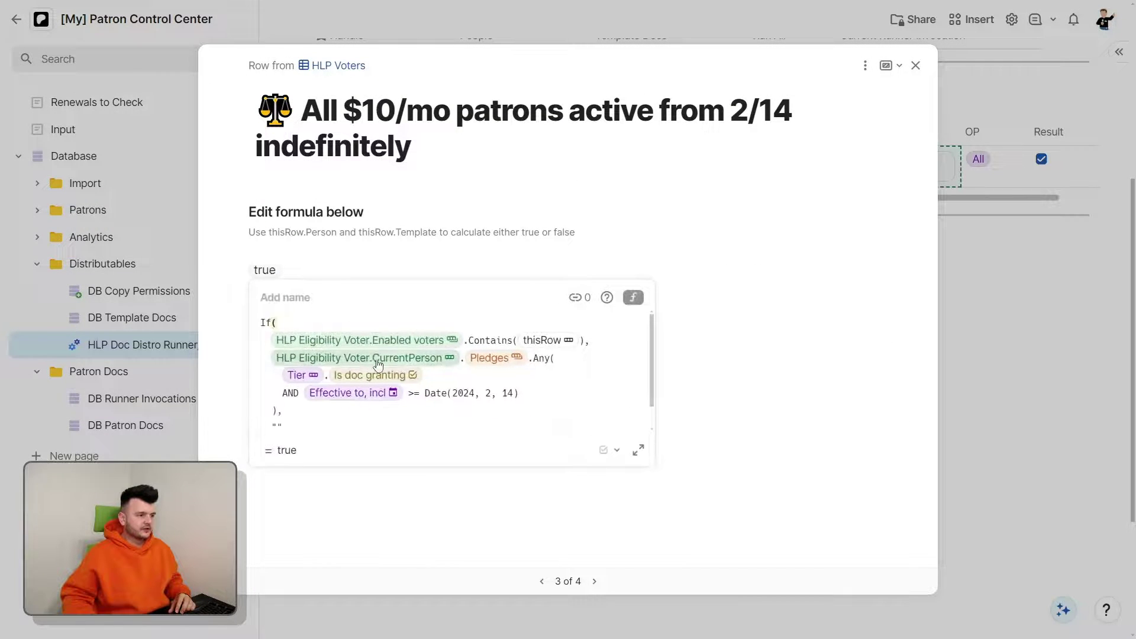
pyautogui.click(916, 65)
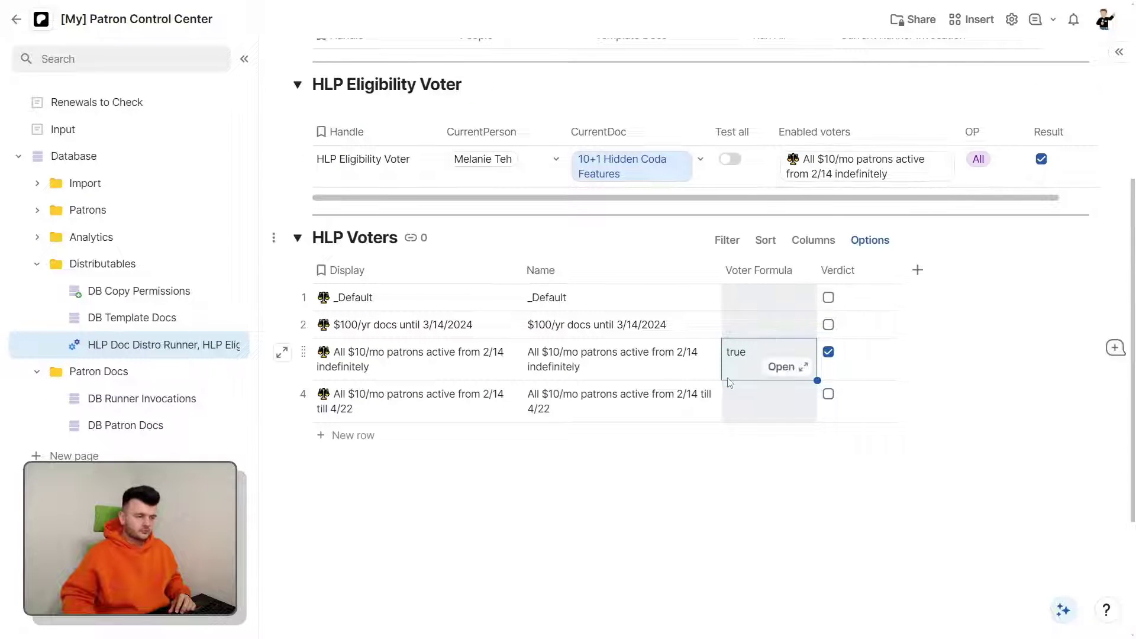
# Switch the Eligibility Voter's CurrentPerson to a different patron.
pyautogui.click(1031, 168)
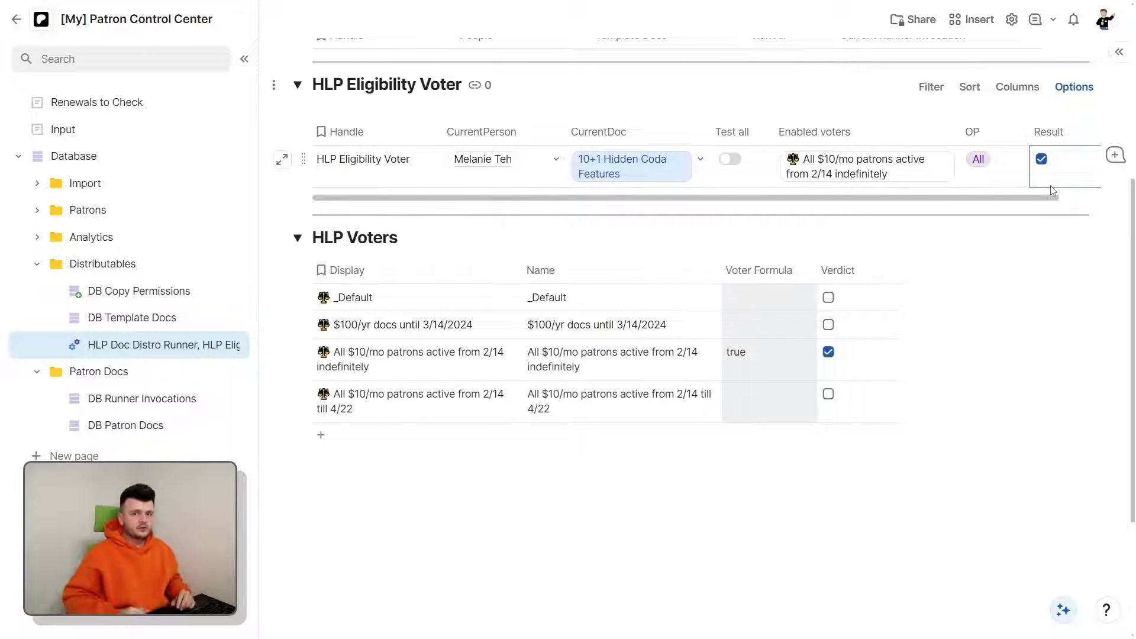
pyautogui.click(557, 158)
pyautogui.scroll(-3, 527, 296)
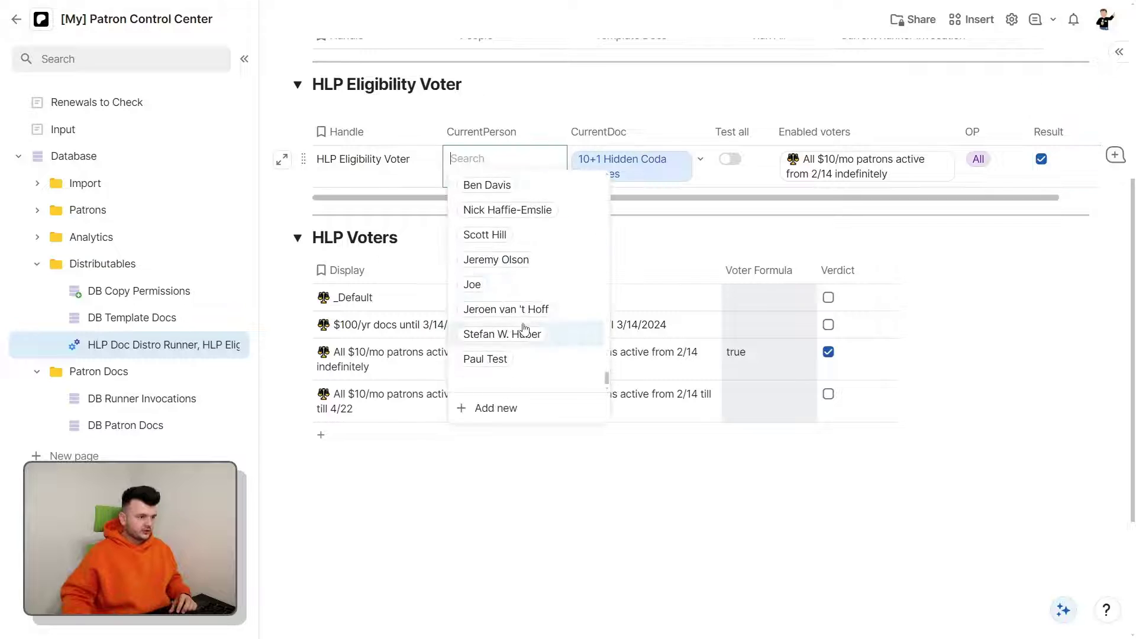
pyautogui.click(521, 310)
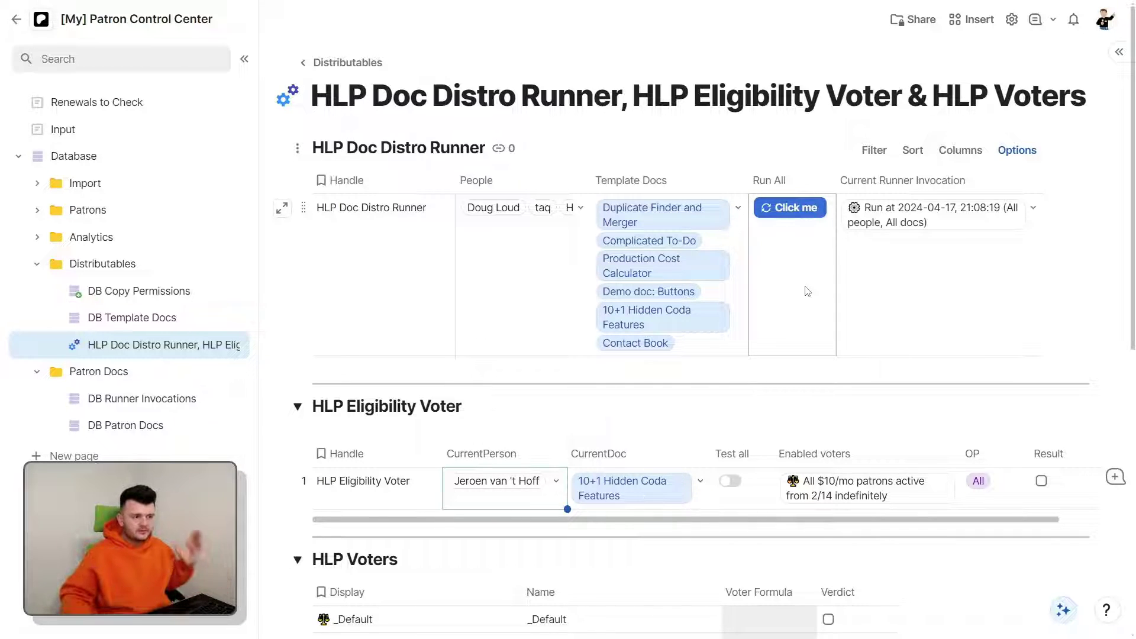
# Run the doc distribution for all people, then browse the DB Patron Docs table.
pyautogui.click(795, 210)
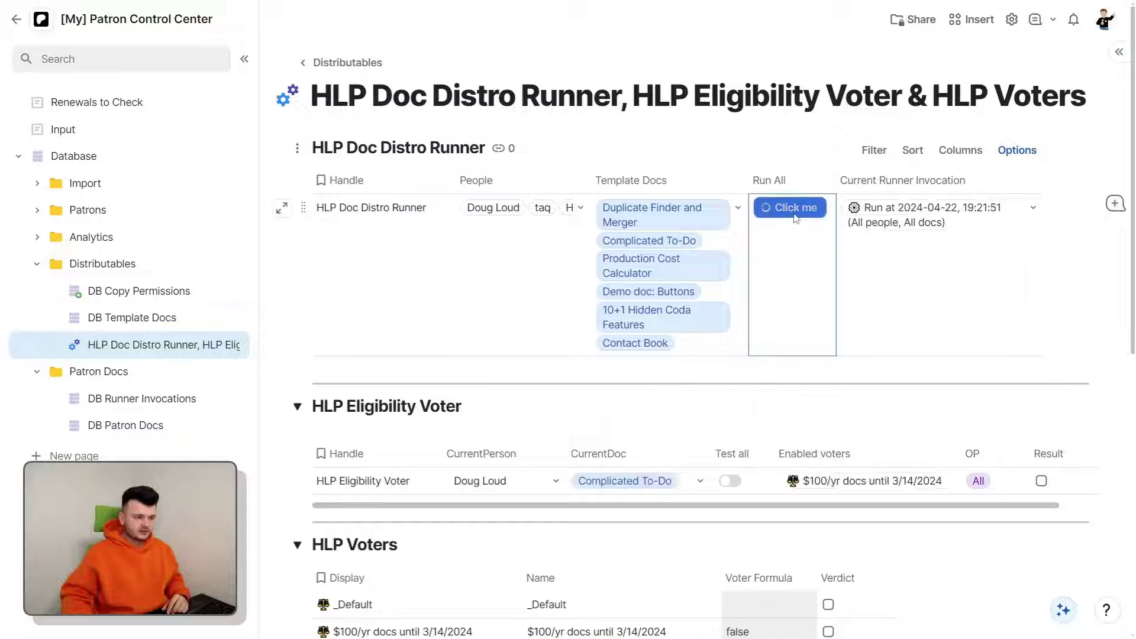
pyautogui.scroll(-3, 922, 262)
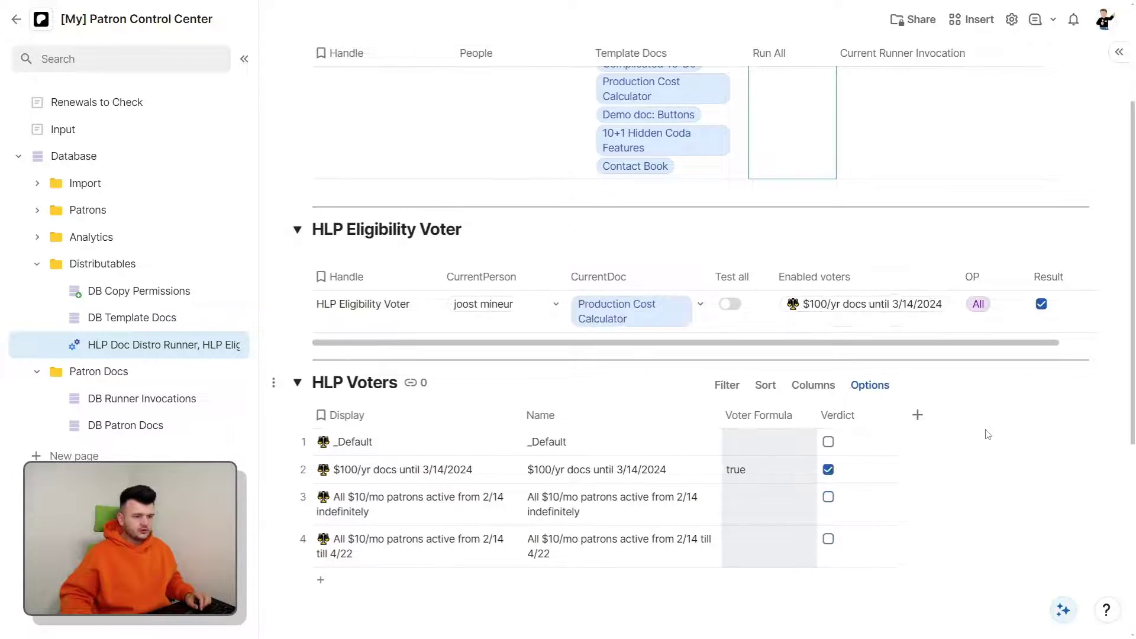
pyautogui.click(145, 425)
pyautogui.scroll(-20, 793, 362)
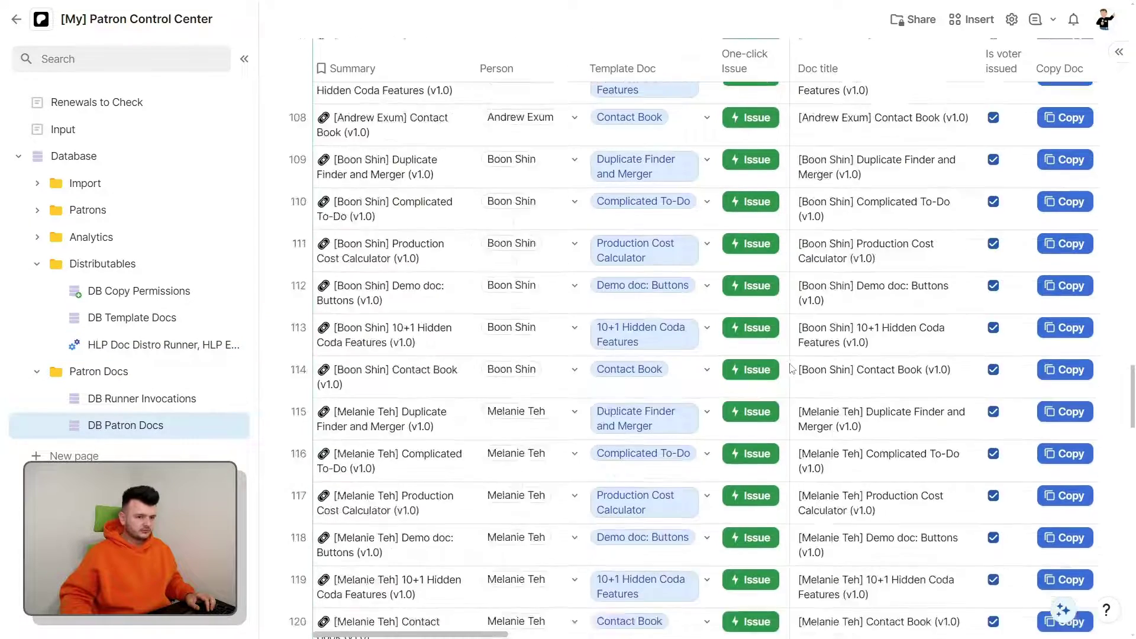
pyautogui.scroll(-15, 795, 376)
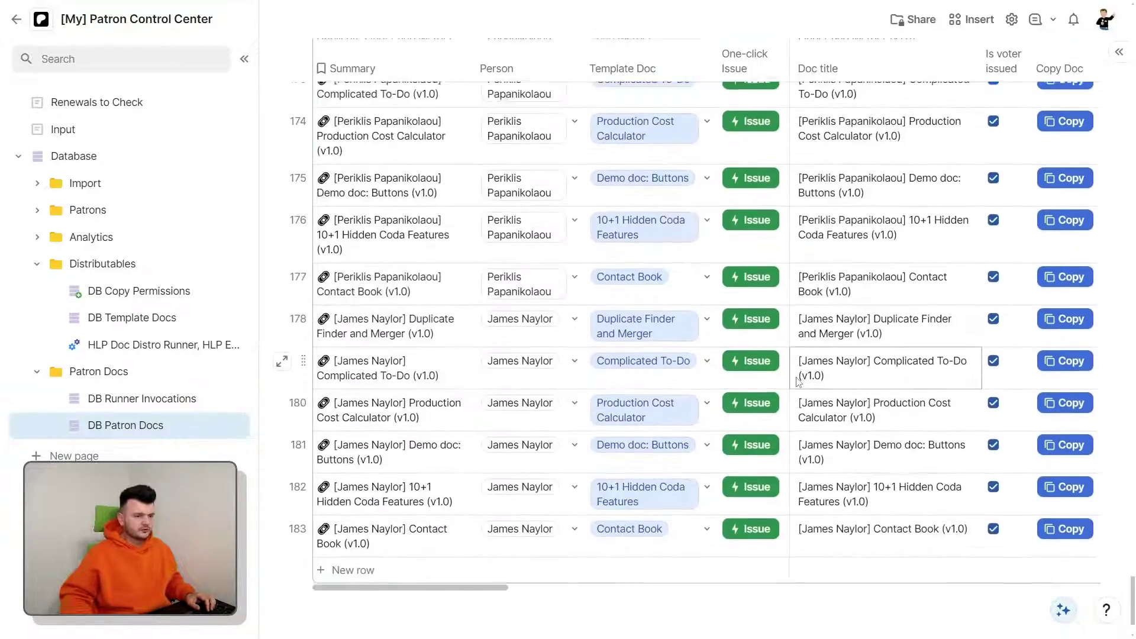
pyautogui.scroll(-3, 792, 398)
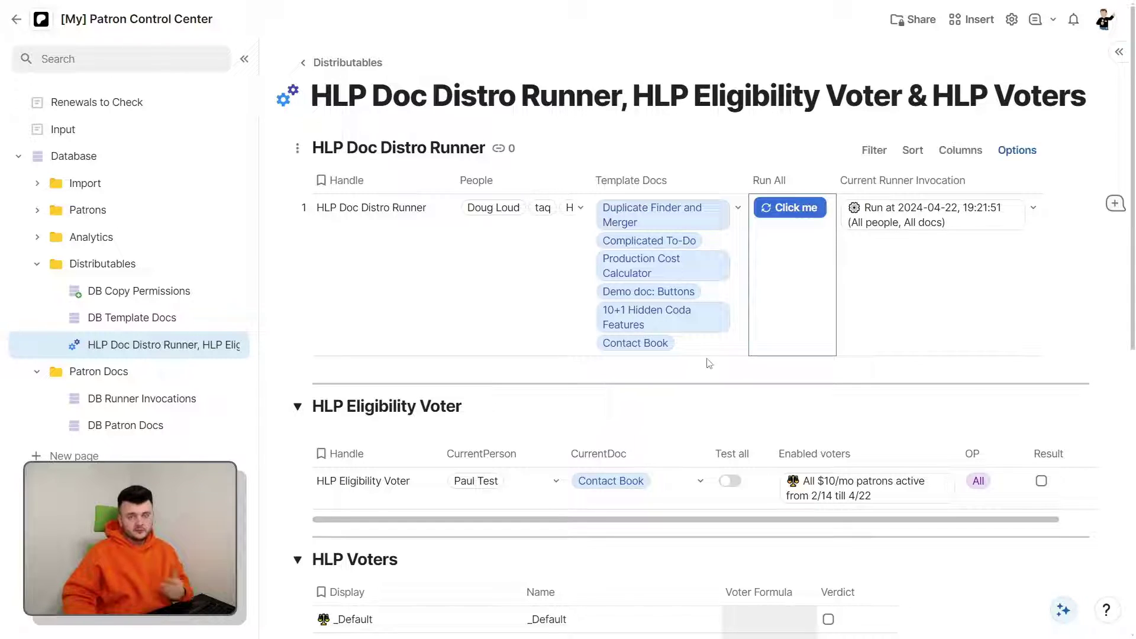
# Revisit DB Patron Docs, then go back to the HLP Doc Distro Runner page.
pyautogui.click(148, 426)
pyautogui.scroll(-12, 465, 423)
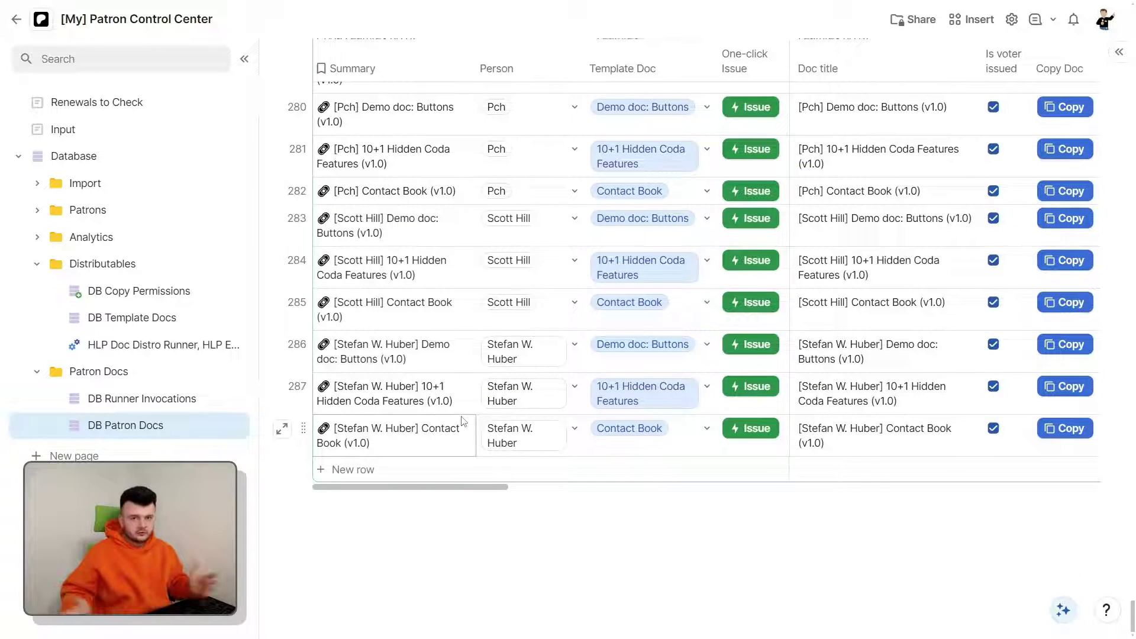
pyautogui.click(145, 346)
pyautogui.scroll(-5, 629, 389)
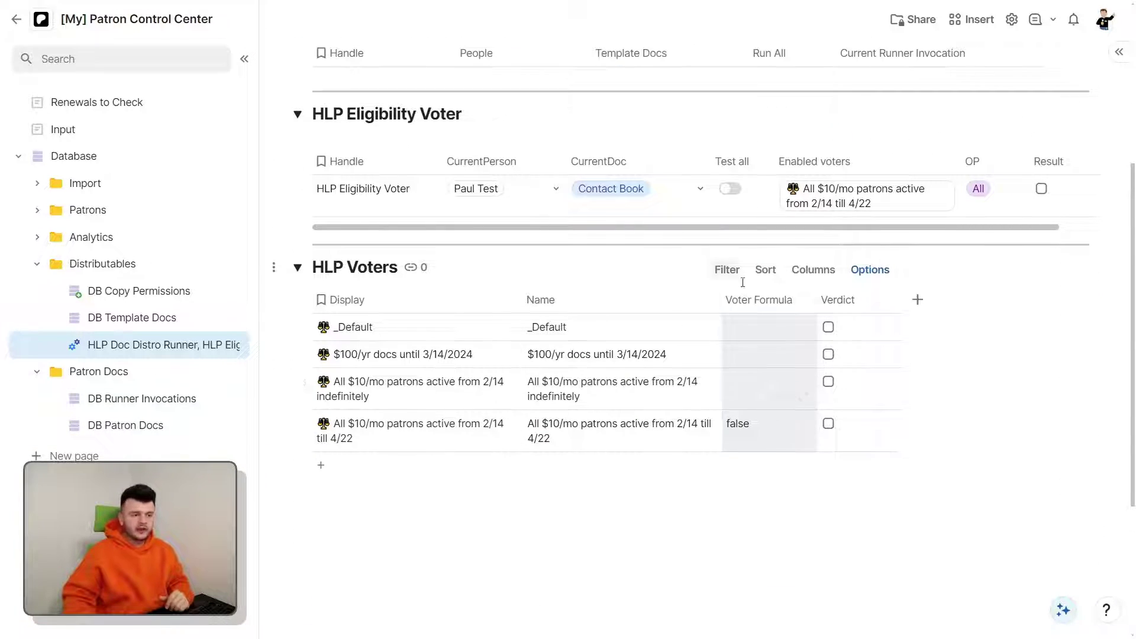
pyautogui.scroll(3, 773, 393)
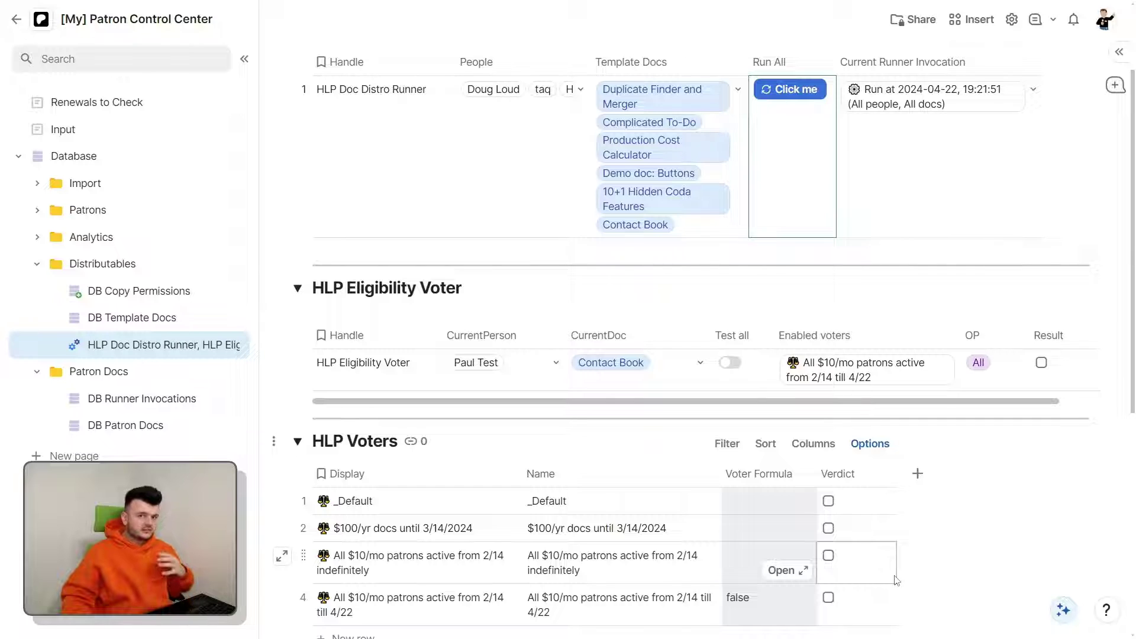
pyautogui.moveTo(770, 502); pyautogui.dragTo(788, 585)
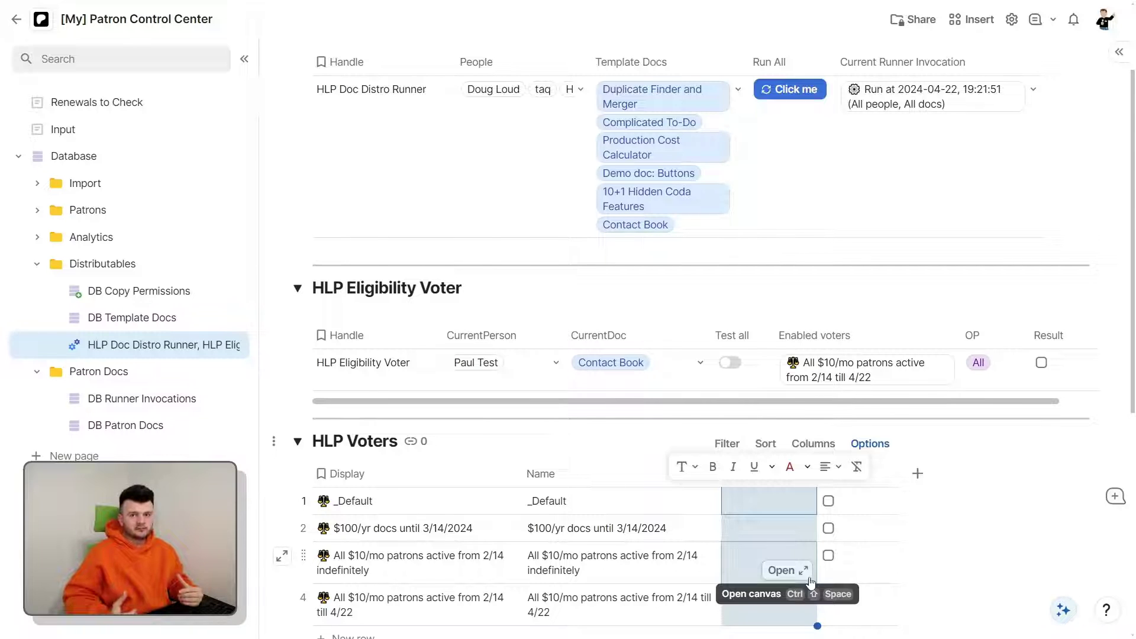
pyautogui.press('Escape')
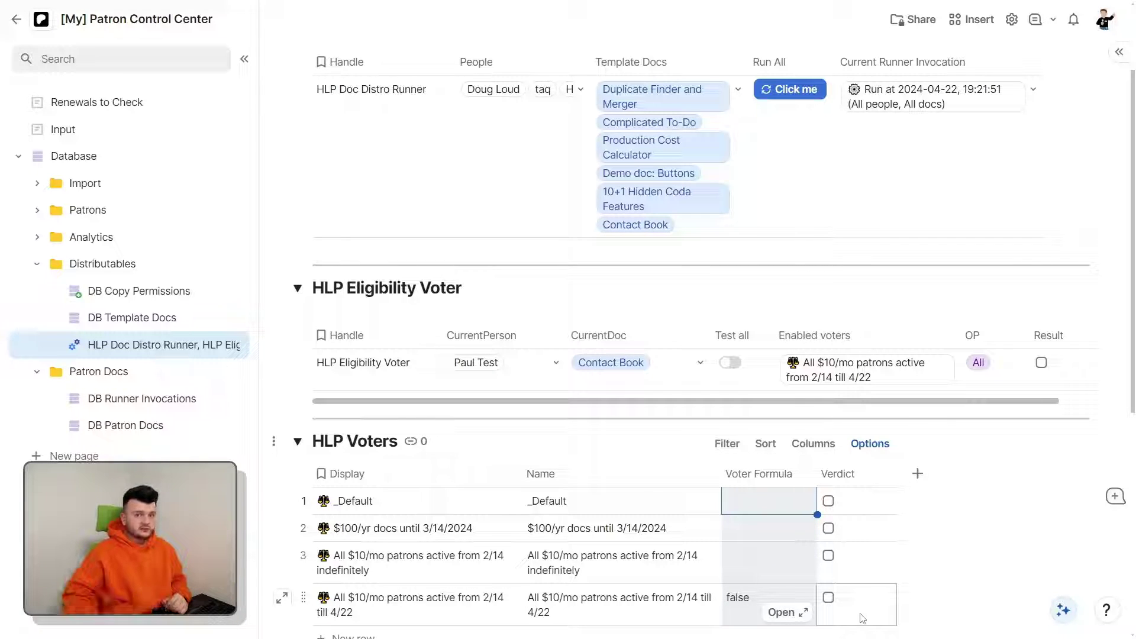
pyautogui.scroll(-2, 861, 619)
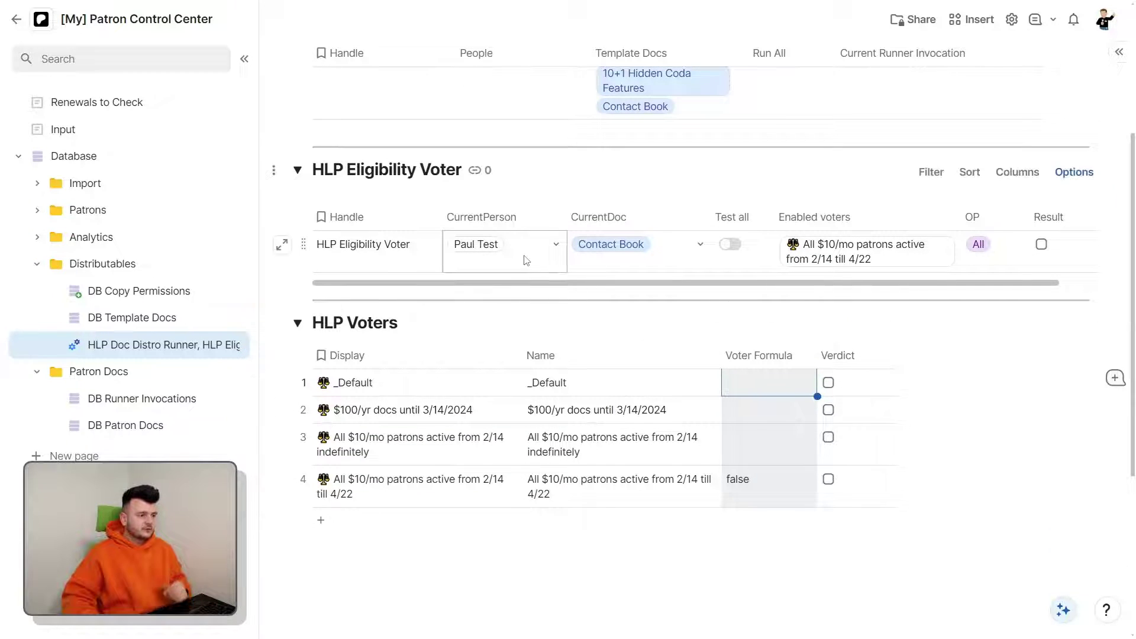
pyautogui.click(545, 252)
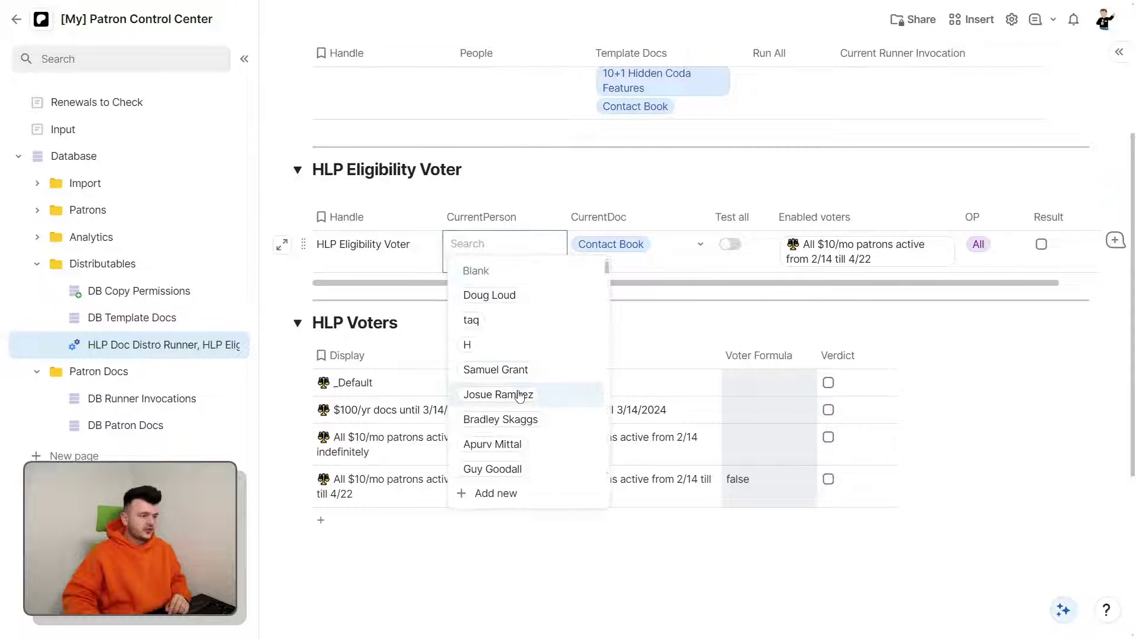
pyautogui.click(497, 393)
pyautogui.scroll(4, 667, 273)
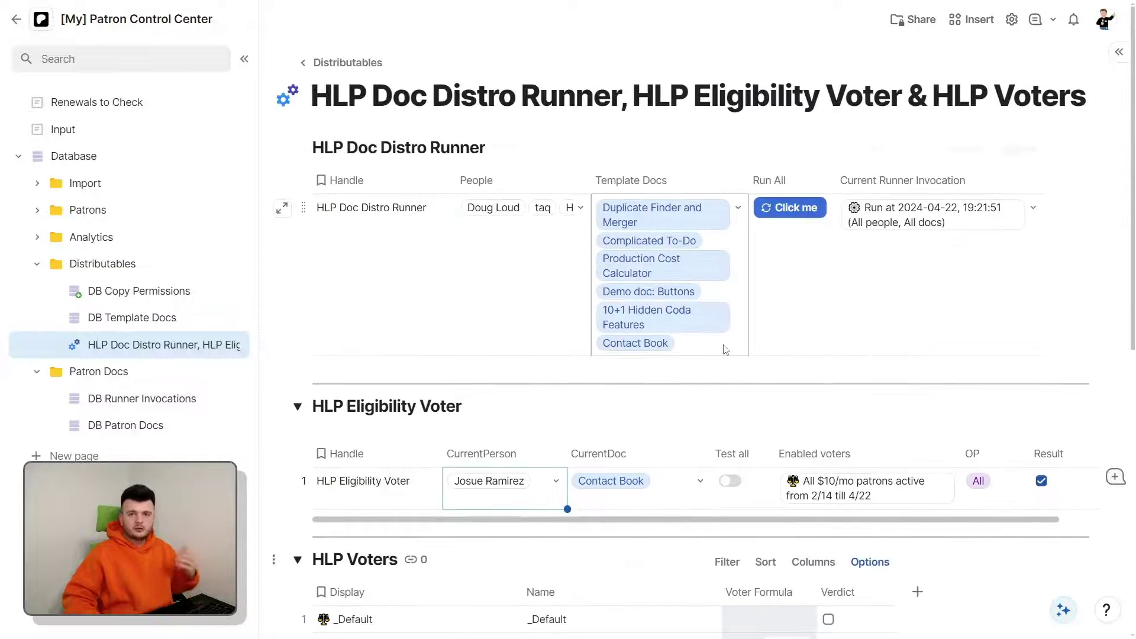
pyautogui.scroll(-3, 763, 249)
pyautogui.scroll(-1, 769, 291)
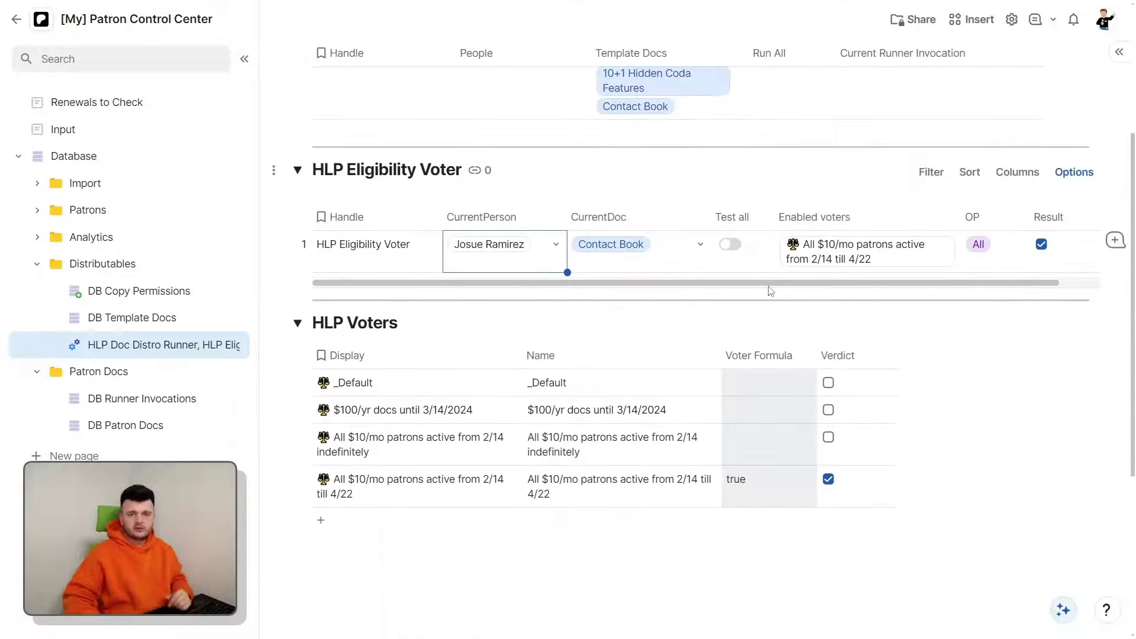
pyautogui.click(732, 245)
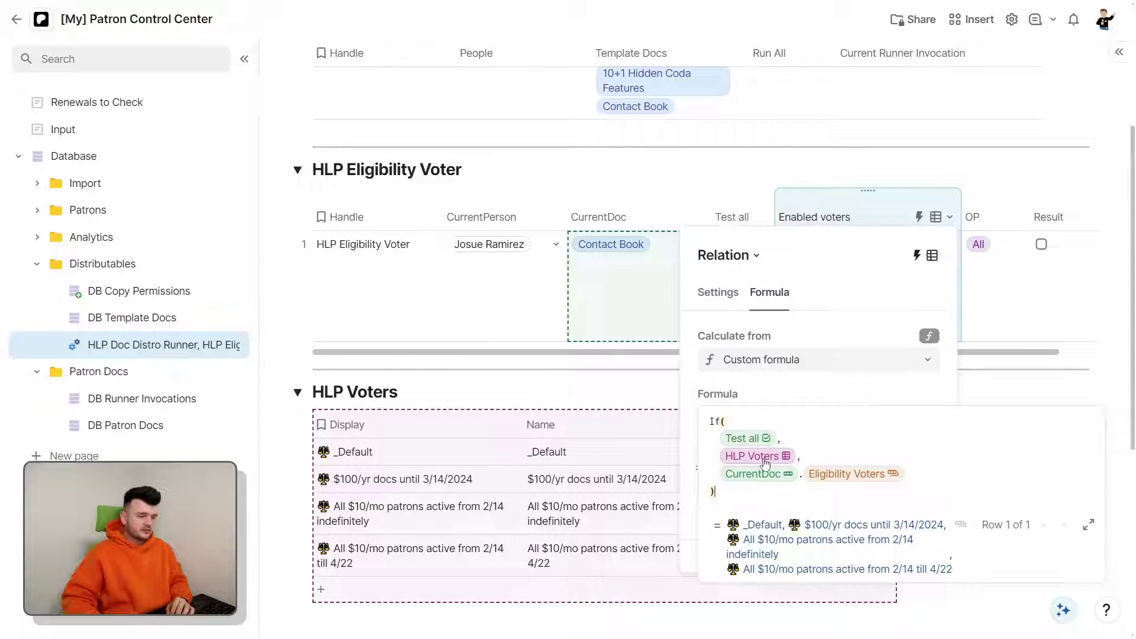
pyautogui.click(764, 456)
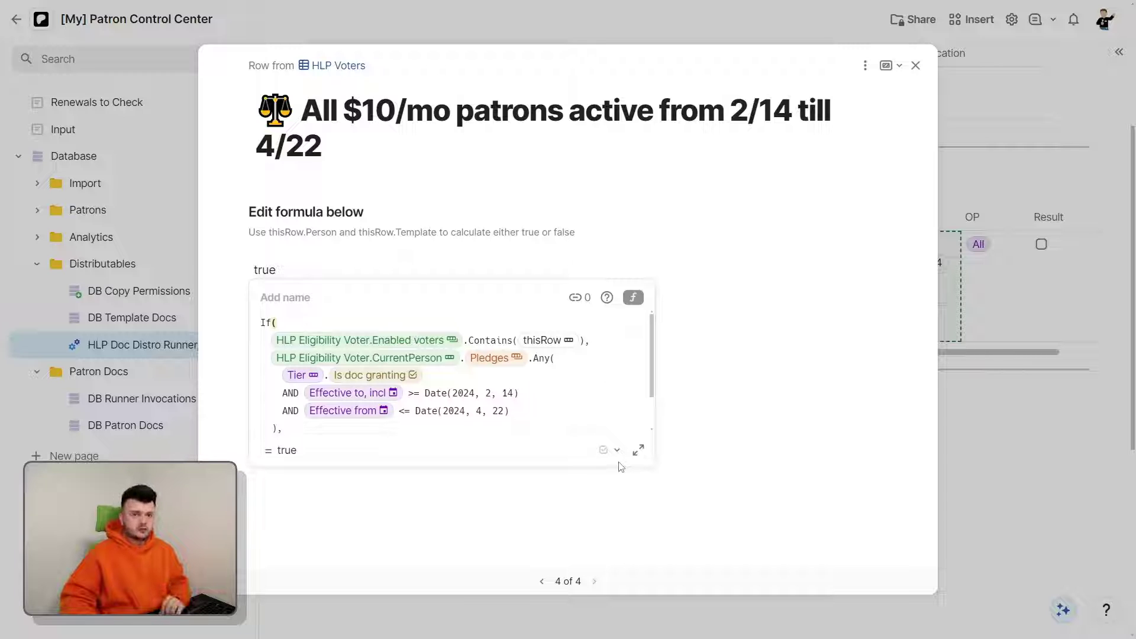
pyautogui.press('Escape')
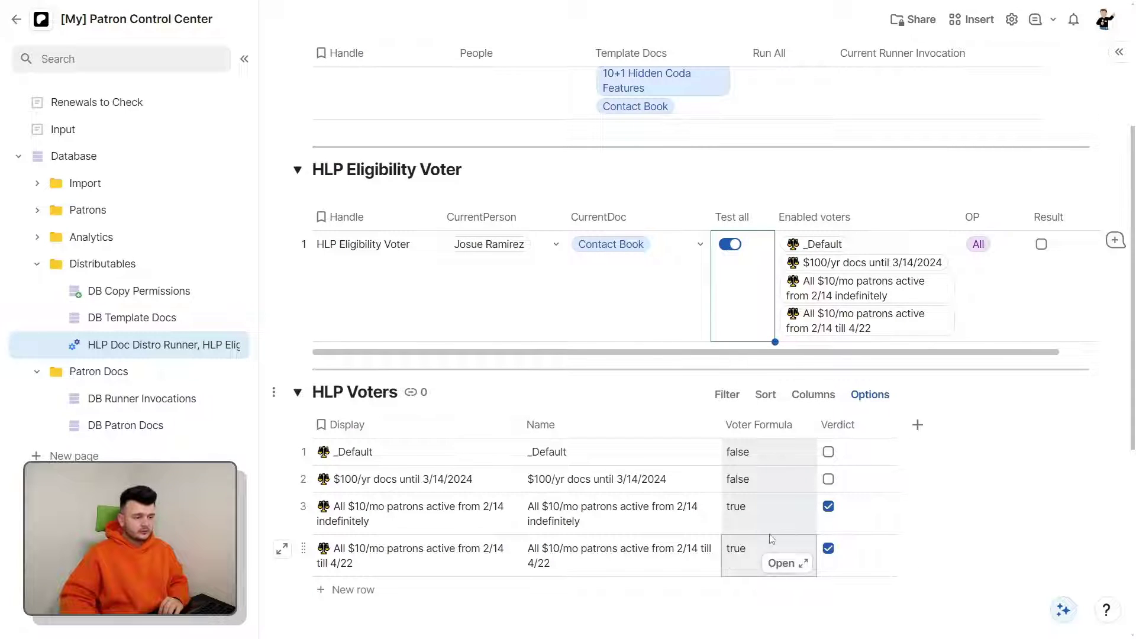
# Set the Verdict column formula to Voter Formula = "true".
pyautogui.doubleClick(884, 564)
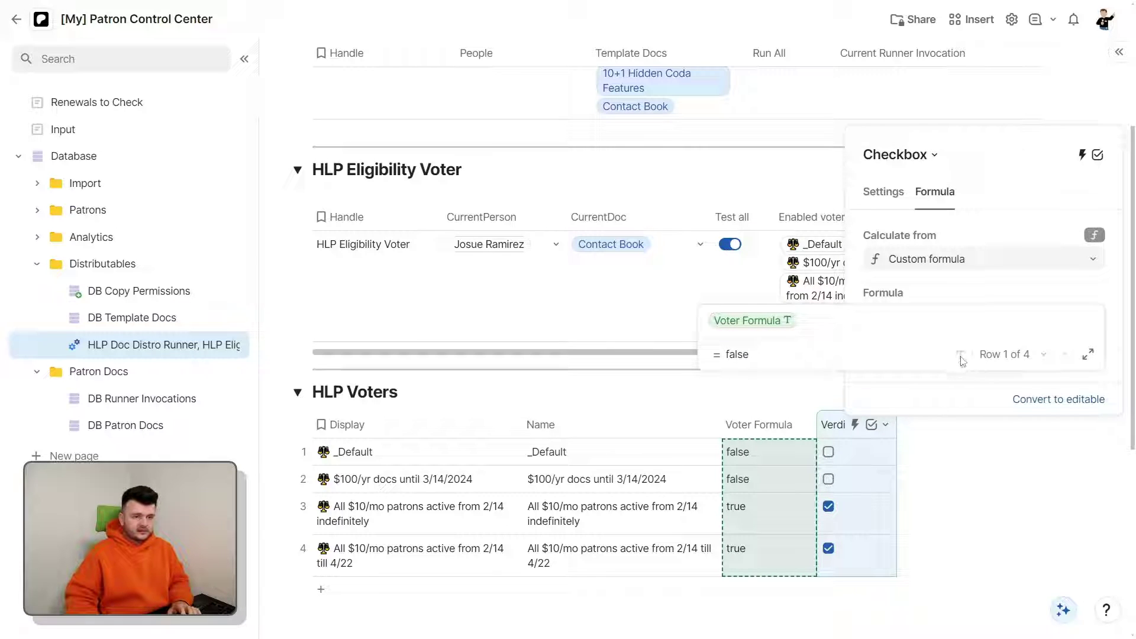
pyautogui.press('Return')
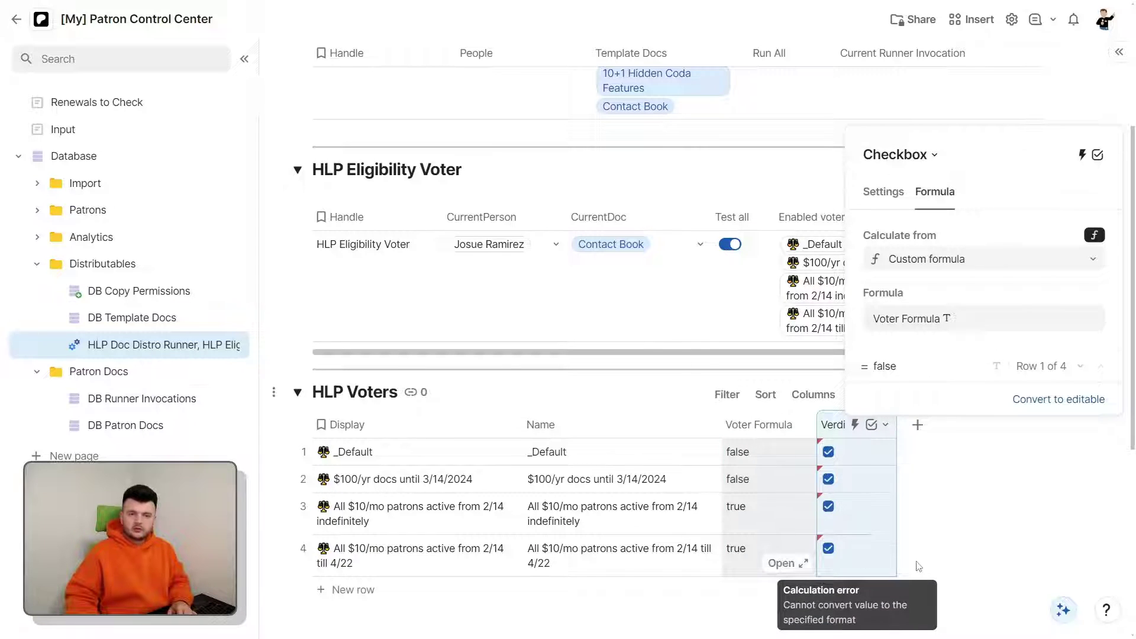
pyautogui.click(889, 329)
pyautogui.write('= ')
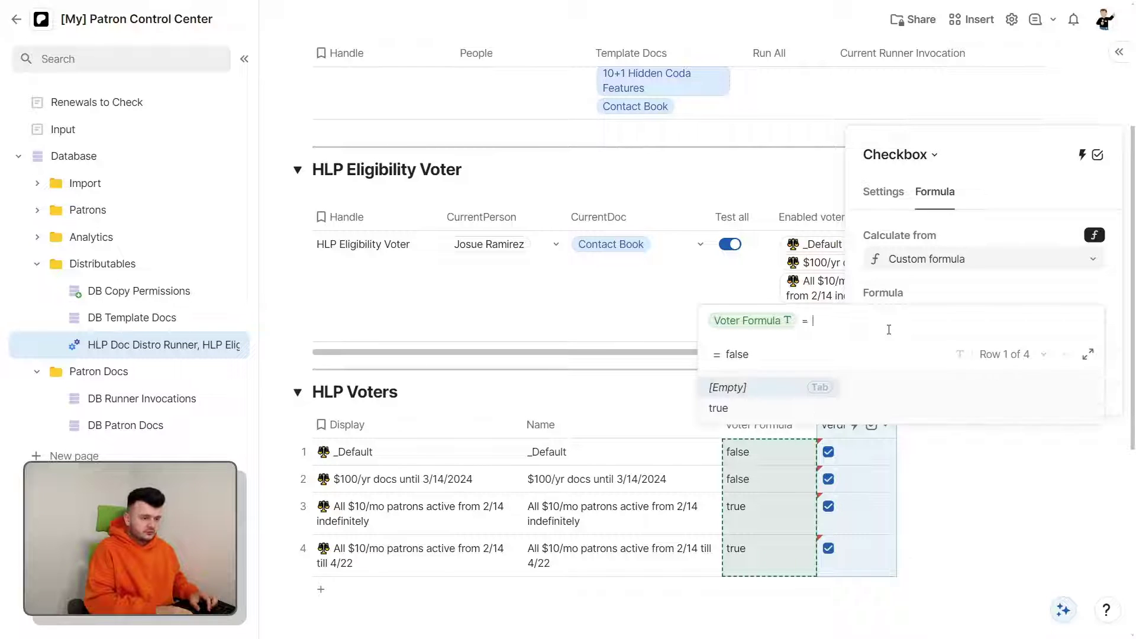
pyautogui.write('"true"')
pyautogui.press('Return')
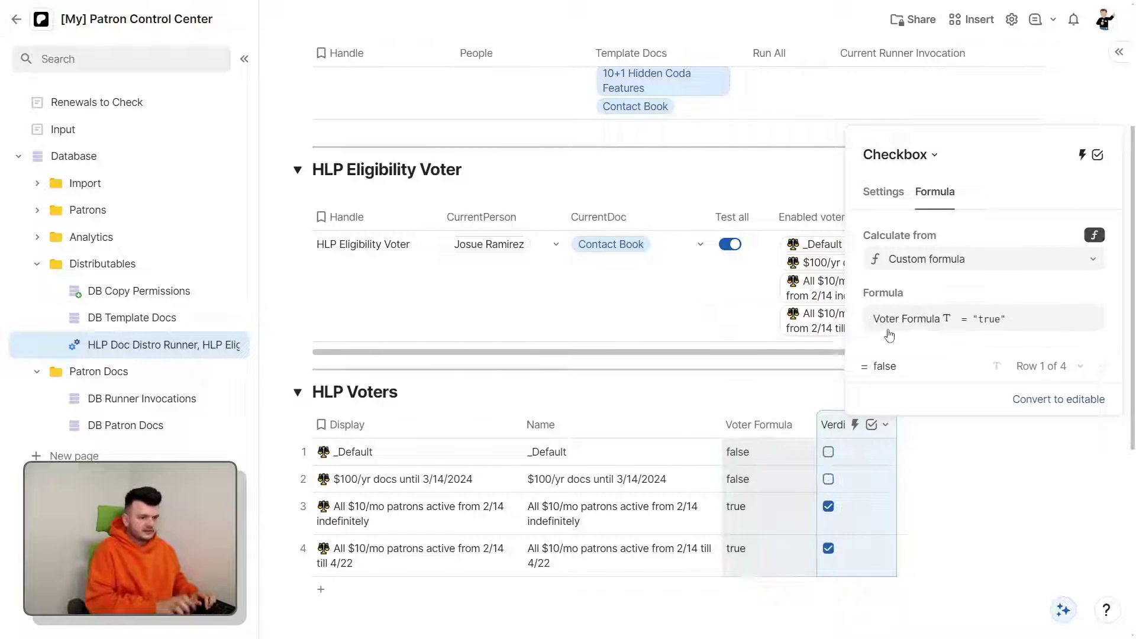
pyautogui.press('Escape')
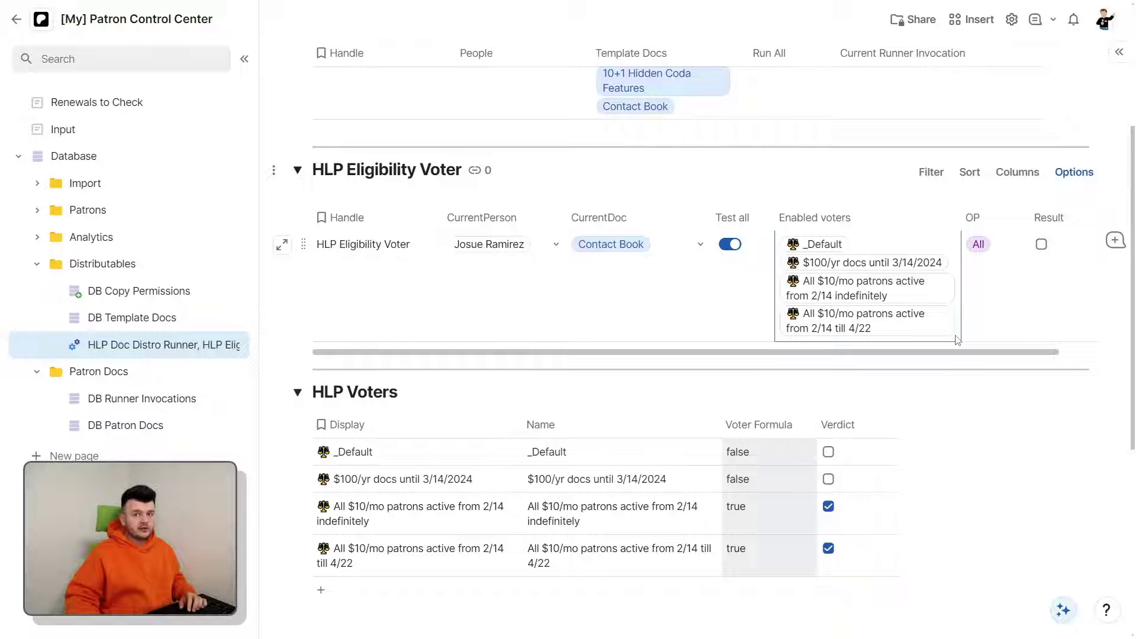
pyautogui.hscroll(2, 957, 340)
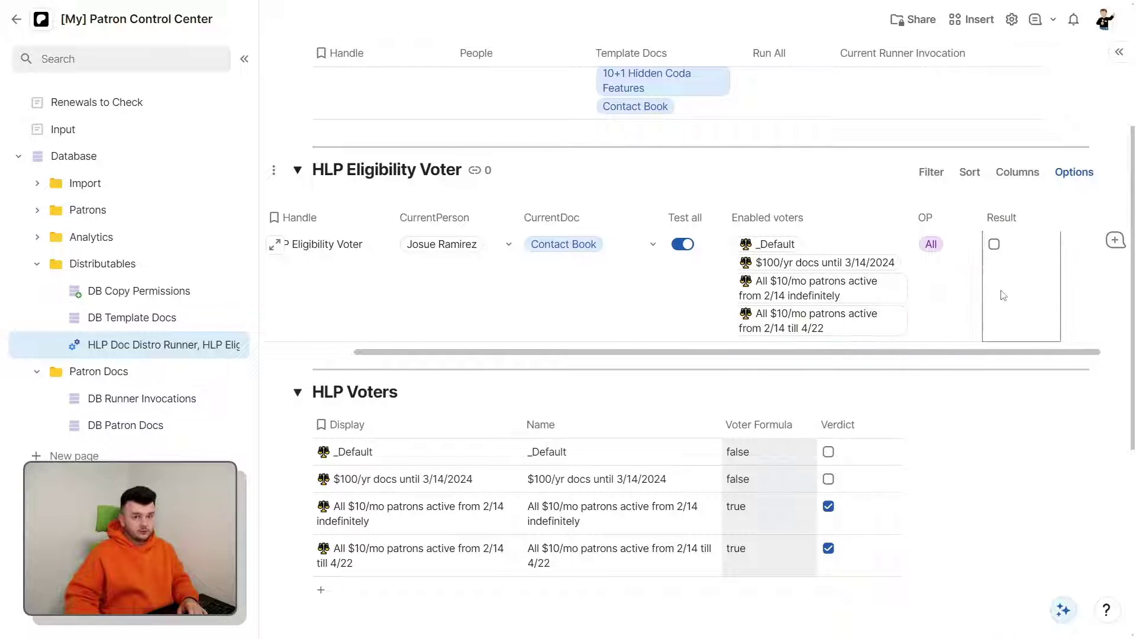
# Open the Result column's SwitchIf formula and review the Any and All function help.
pyautogui.doubleClick(1004, 296)
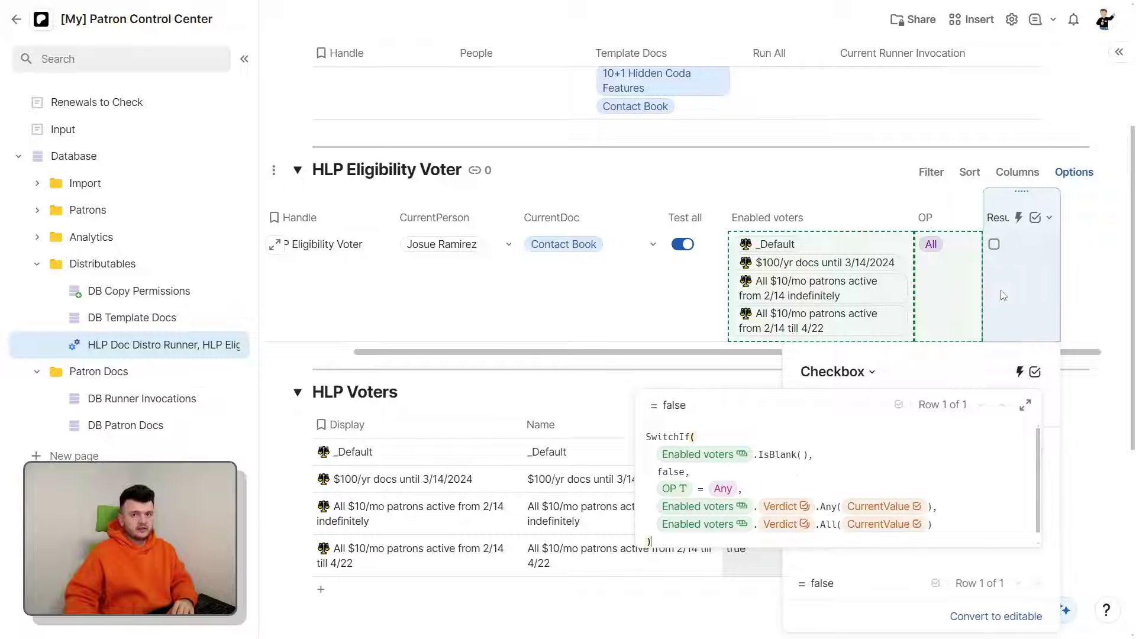
pyautogui.click(950, 513)
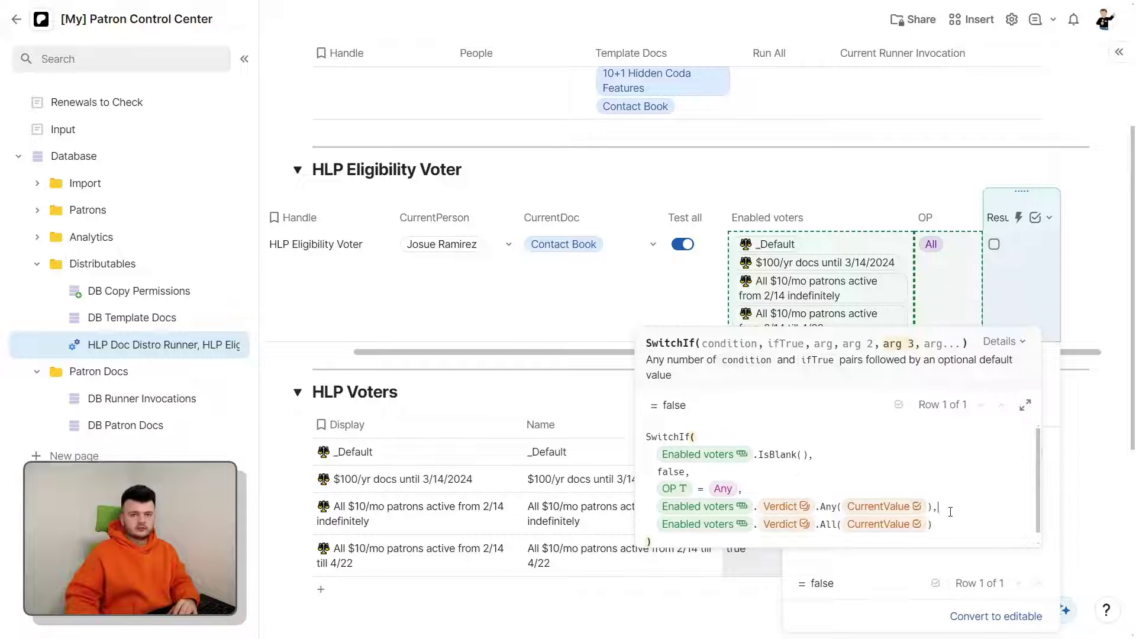
pyautogui.click(961, 528)
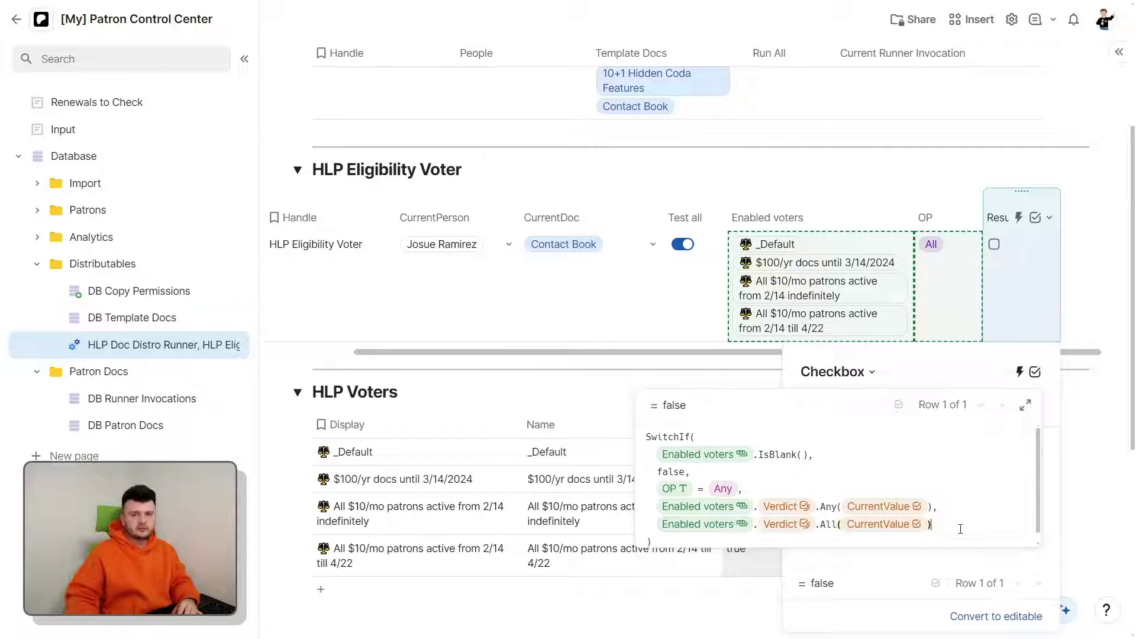
pyautogui.scroll(-1, 854, 505)
pyautogui.click(948, 499)
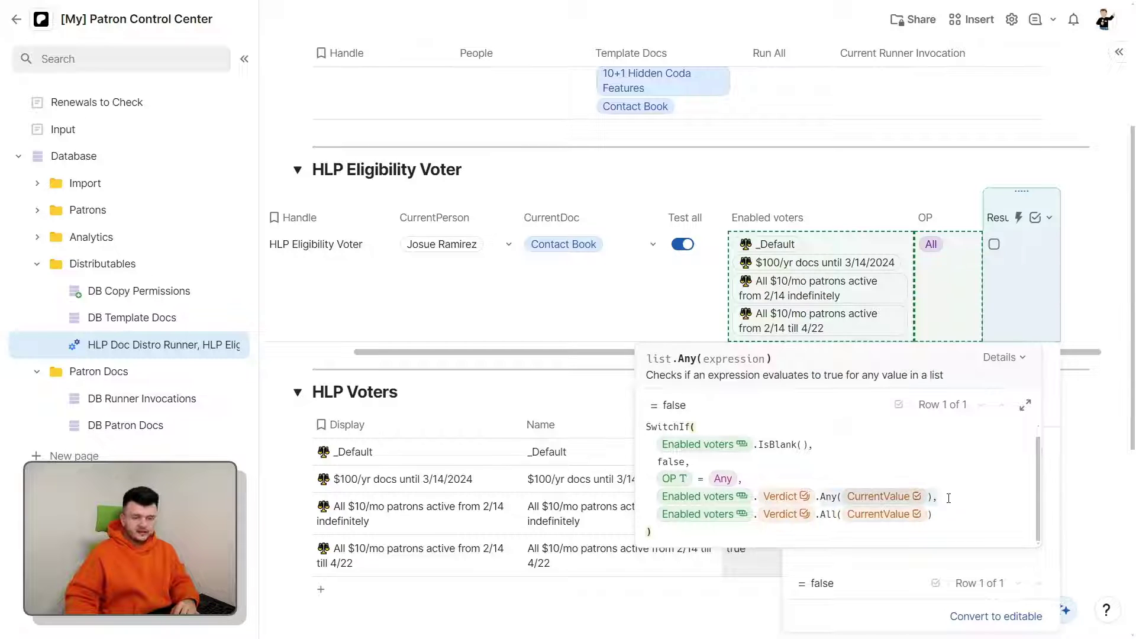
pyautogui.click(848, 518)
pyautogui.click(938, 514)
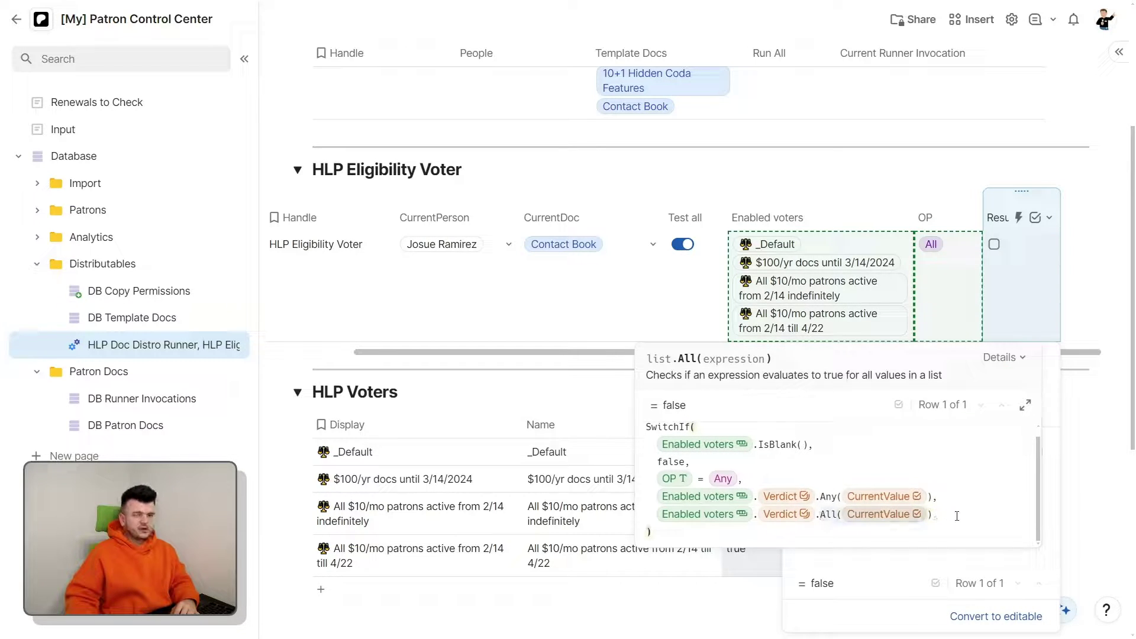
# Try adding '= true' inside the Any condition, then delete it again.
pyautogui.click(926, 496)
pyautogui.write('= true')
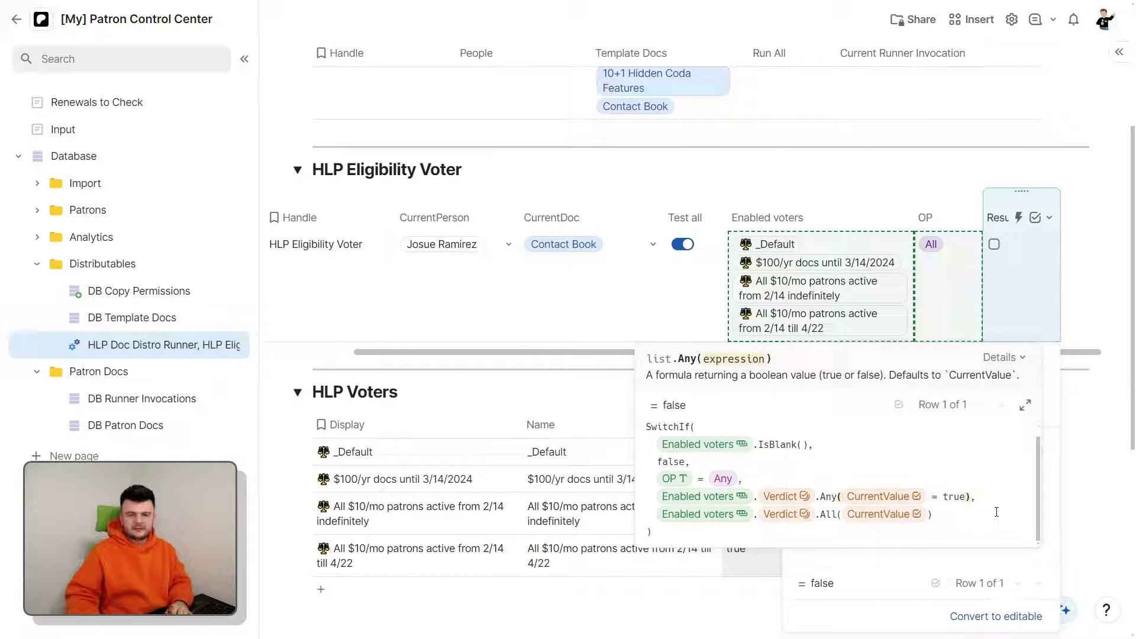
pyautogui.press('BackSpace')
pyautogui.press('BackSpace')
pyautogui.press('BackSpace')
pyautogui.press('BackSpace')
pyautogui.press('BackSpace')
pyautogui.press('BackSpace')
pyautogui.press('BackSpace')
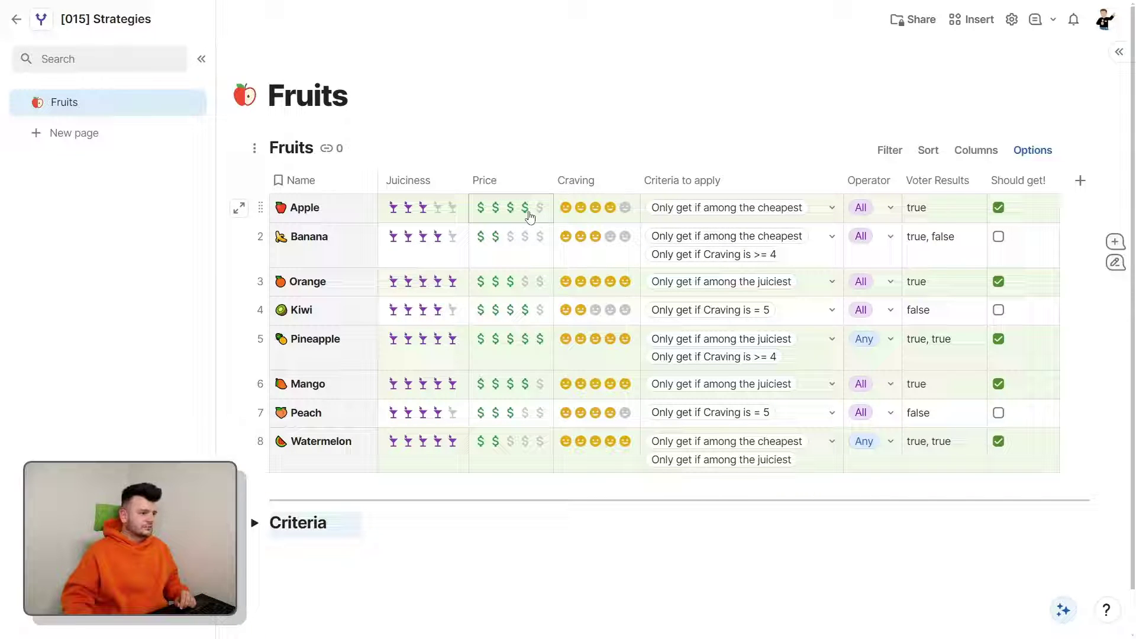
# Lower Apple's price to 4 dollars, then expand the Criteria table and select its Fruits column.
pyautogui.click(529, 214)
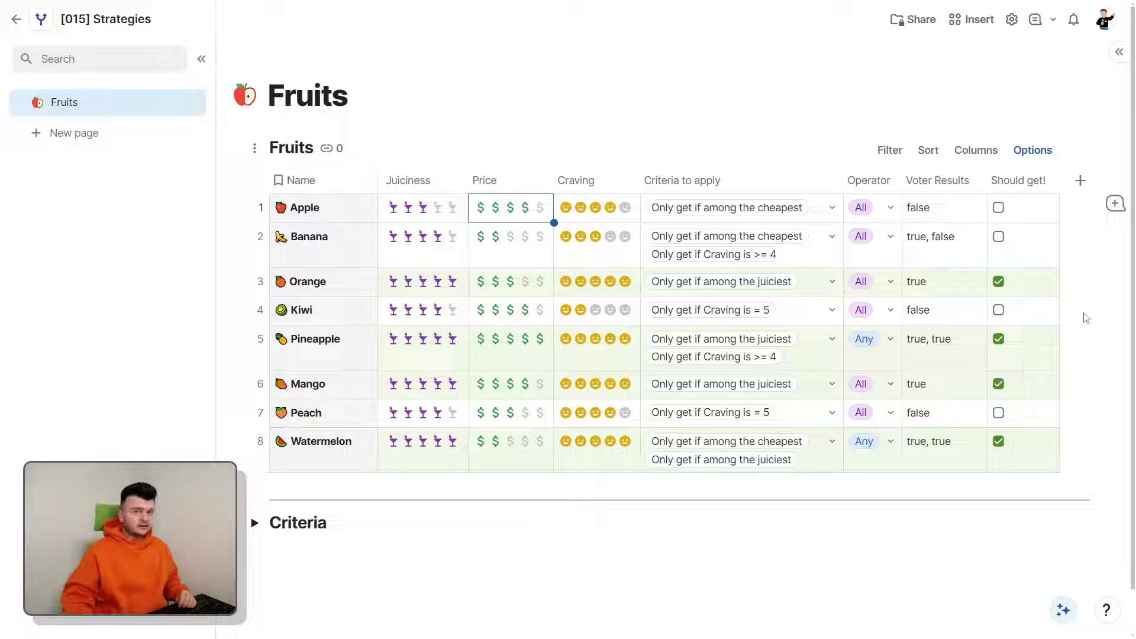
pyautogui.click(255, 523)
pyautogui.scroll(-4, 718, 472)
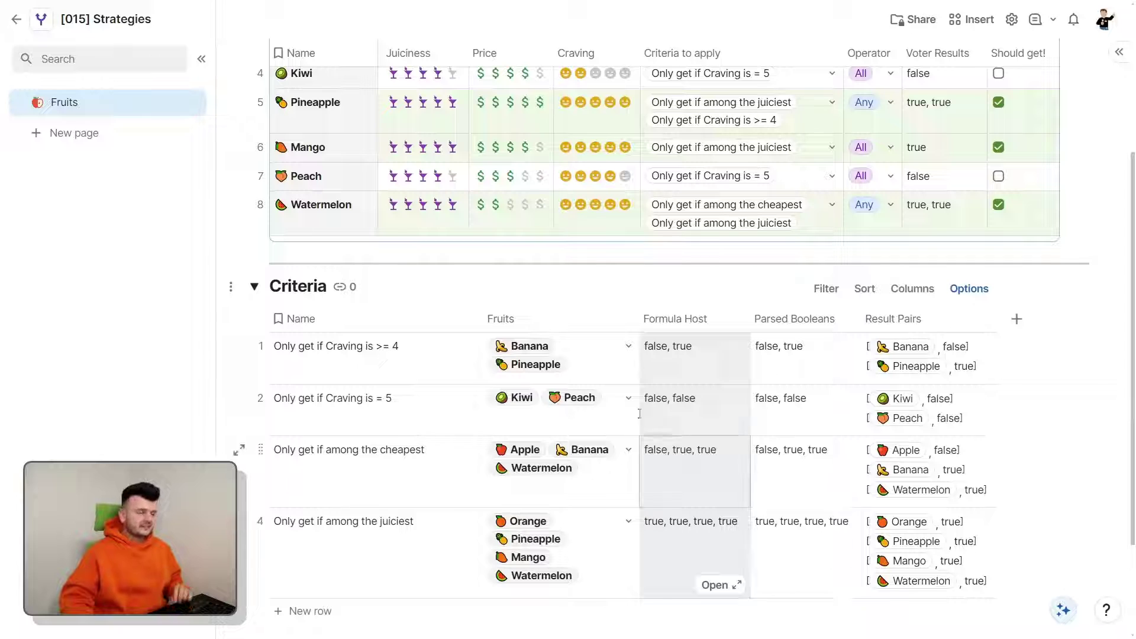
pyautogui.click(572, 327)
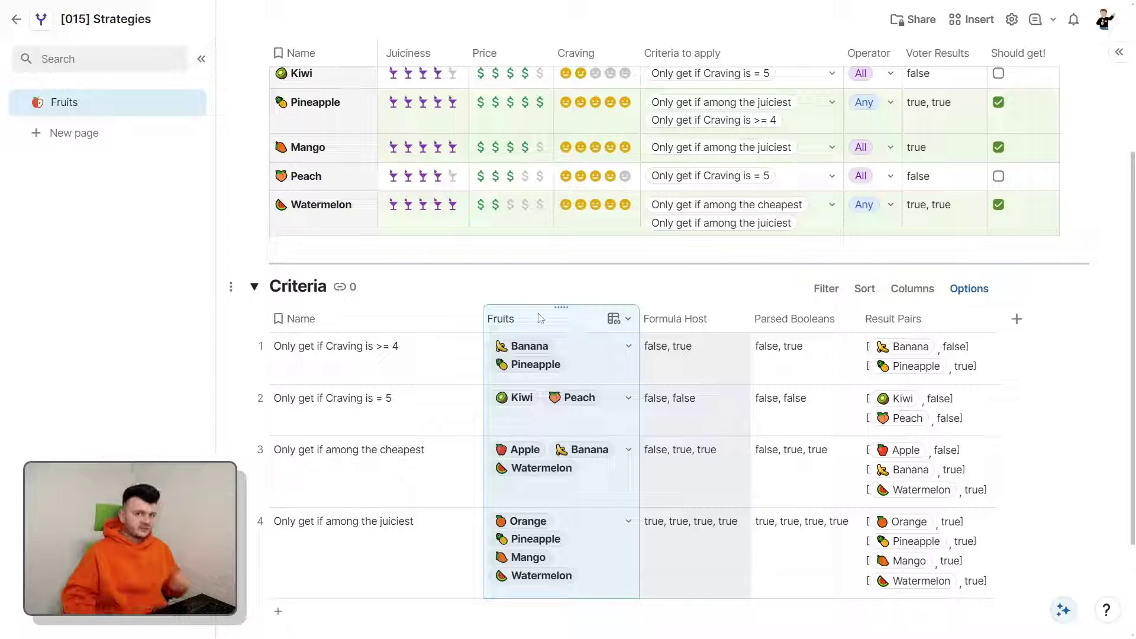
pyautogui.click(649, 315)
pyautogui.hotkey('shift', 'space')
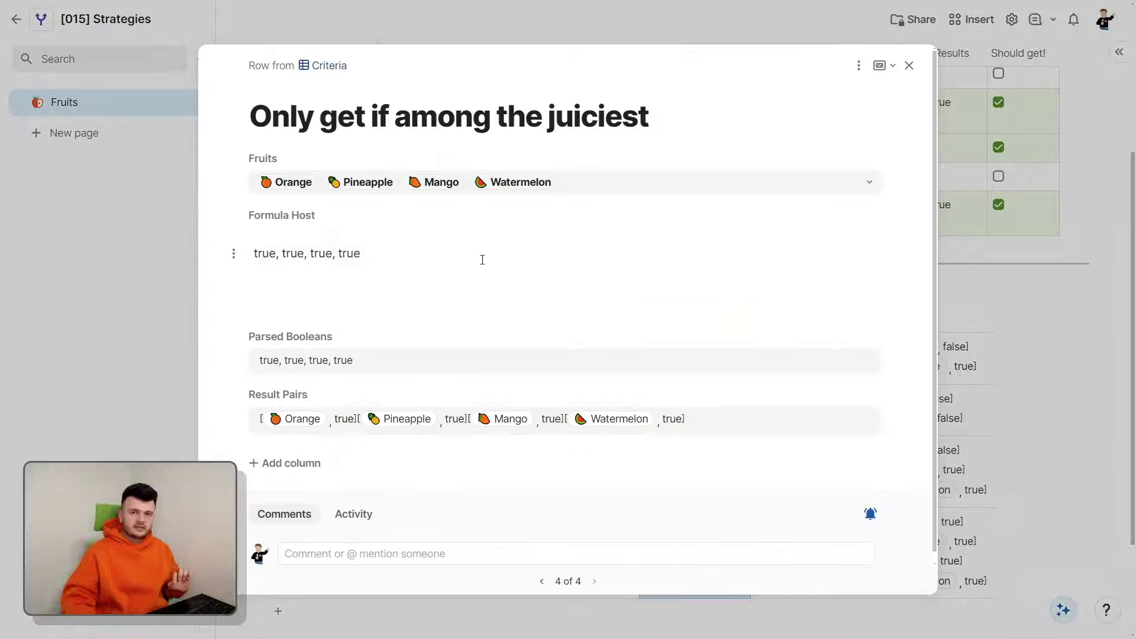
pyautogui.click(329, 260)
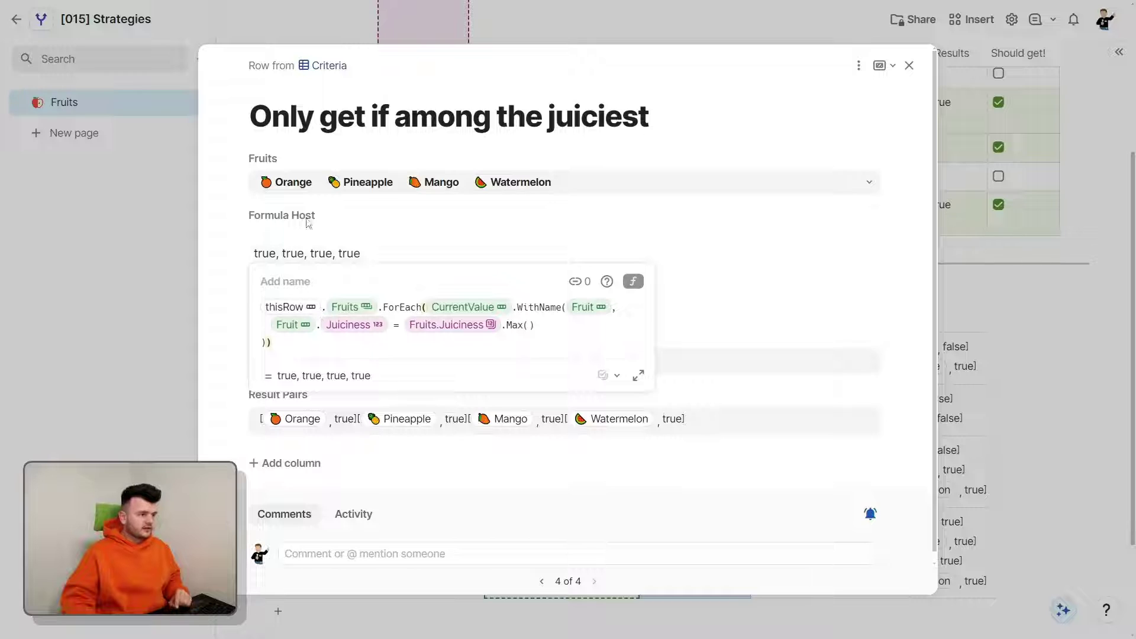
pyautogui.click(350, 307)
pyautogui.click(370, 331)
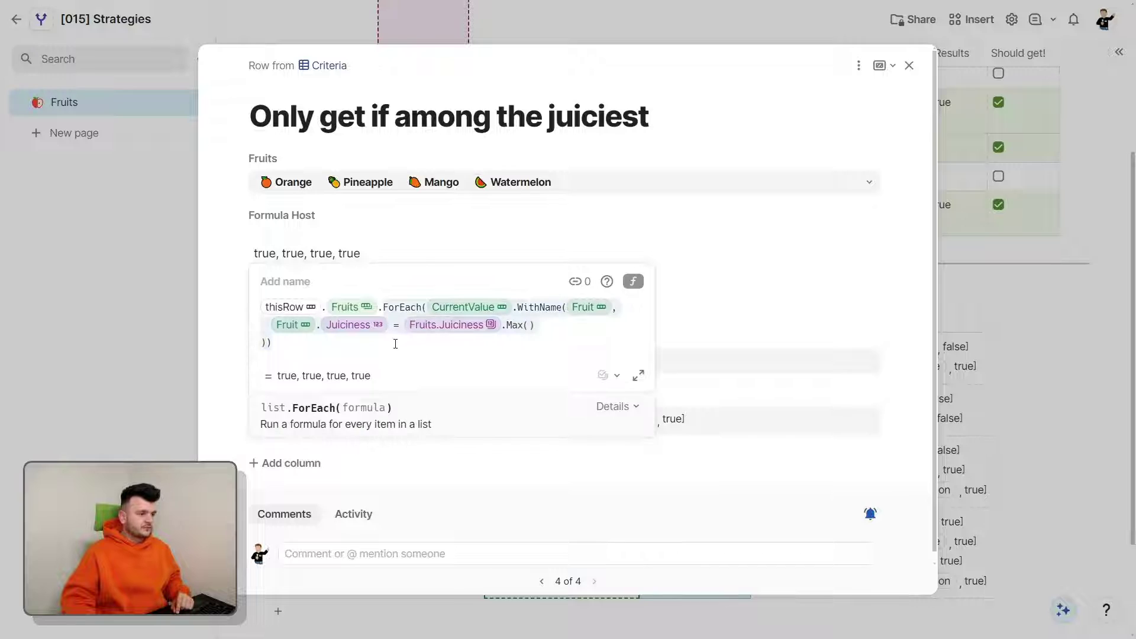
pyautogui.click(632, 325)
pyautogui.press('Home')
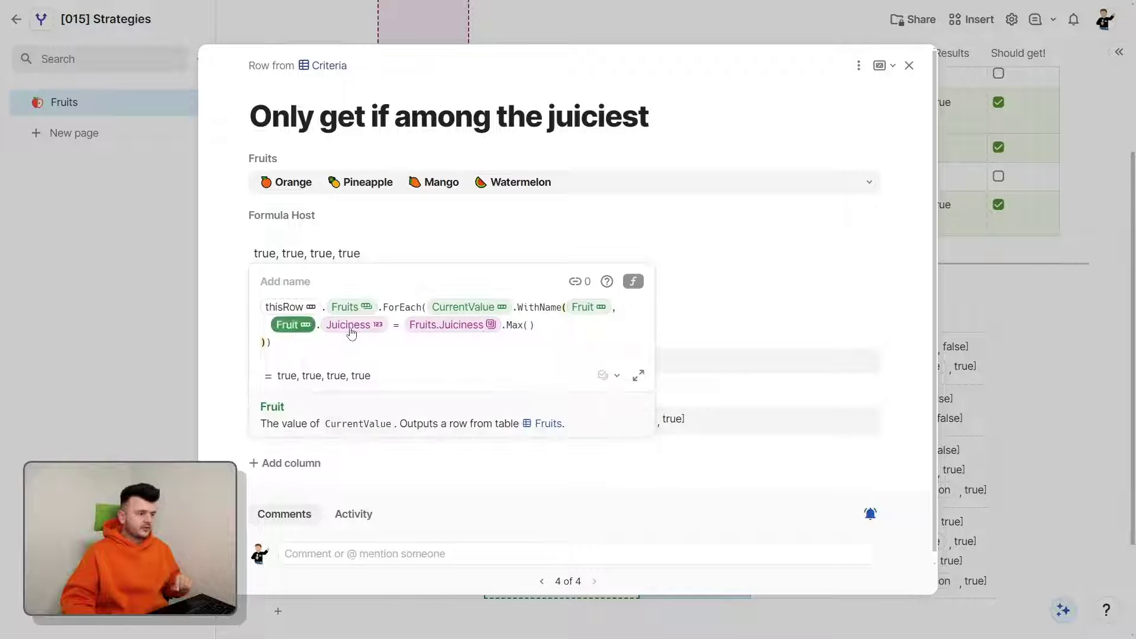
pyautogui.press('Right')
pyautogui.press('Right')
pyautogui.press('Right')
pyautogui.press('Right')
pyautogui.press('Right')
pyautogui.press('Right')
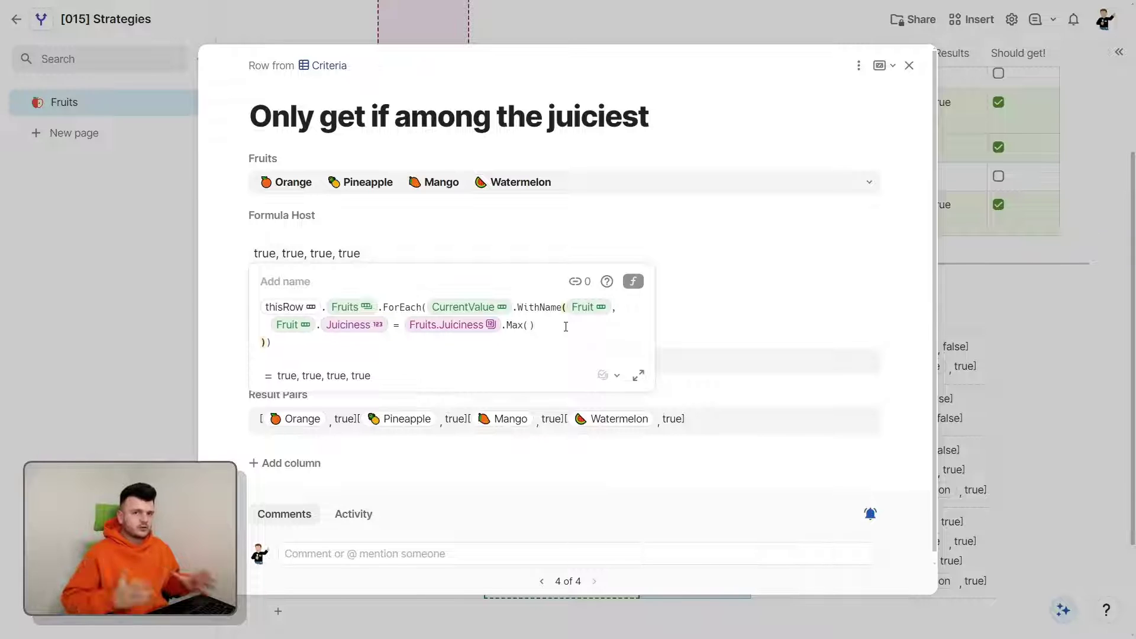
pyautogui.press('Escape')
# Open the Parsed Booleans column's formula and look up what its ToText call does.
pyautogui.click(793, 318)
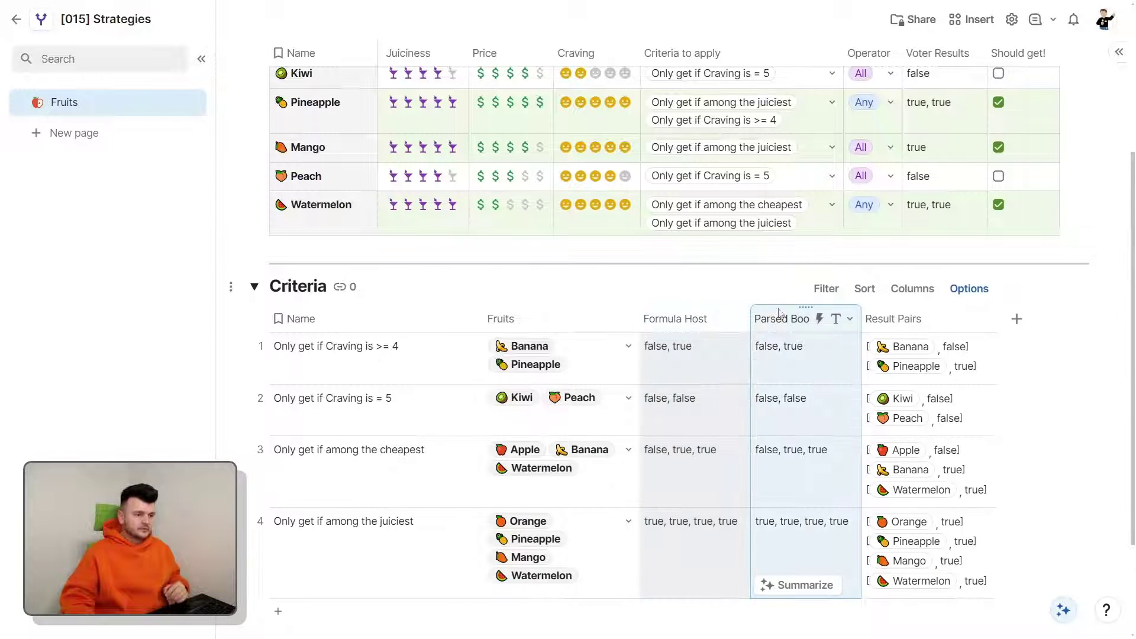
pyautogui.doubleClick(827, 378)
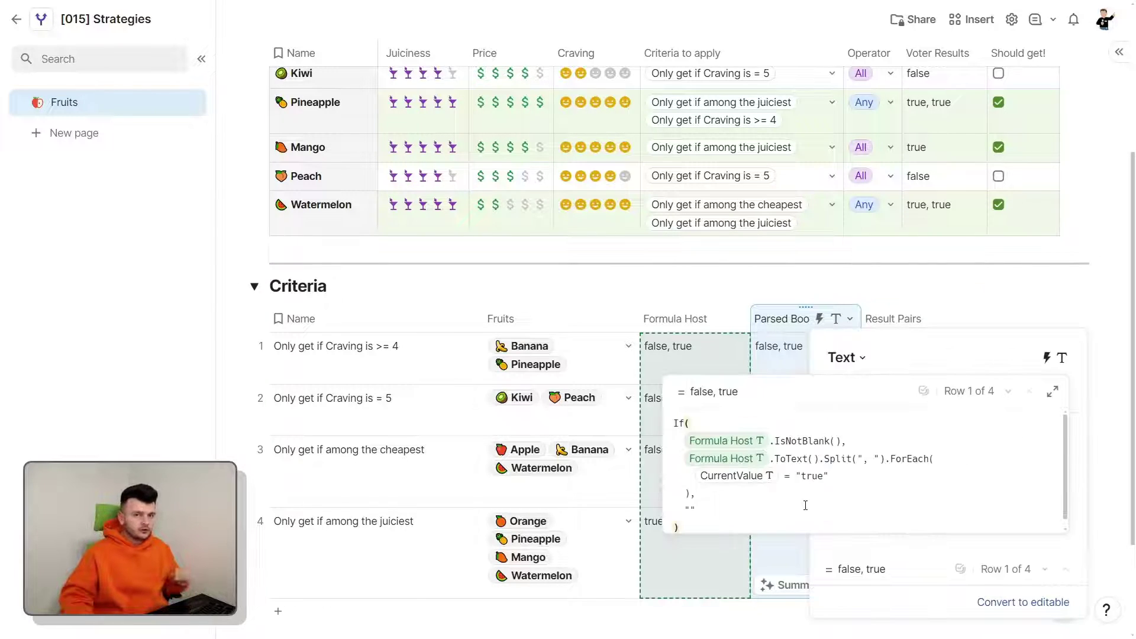
pyautogui.moveTo(737, 460)
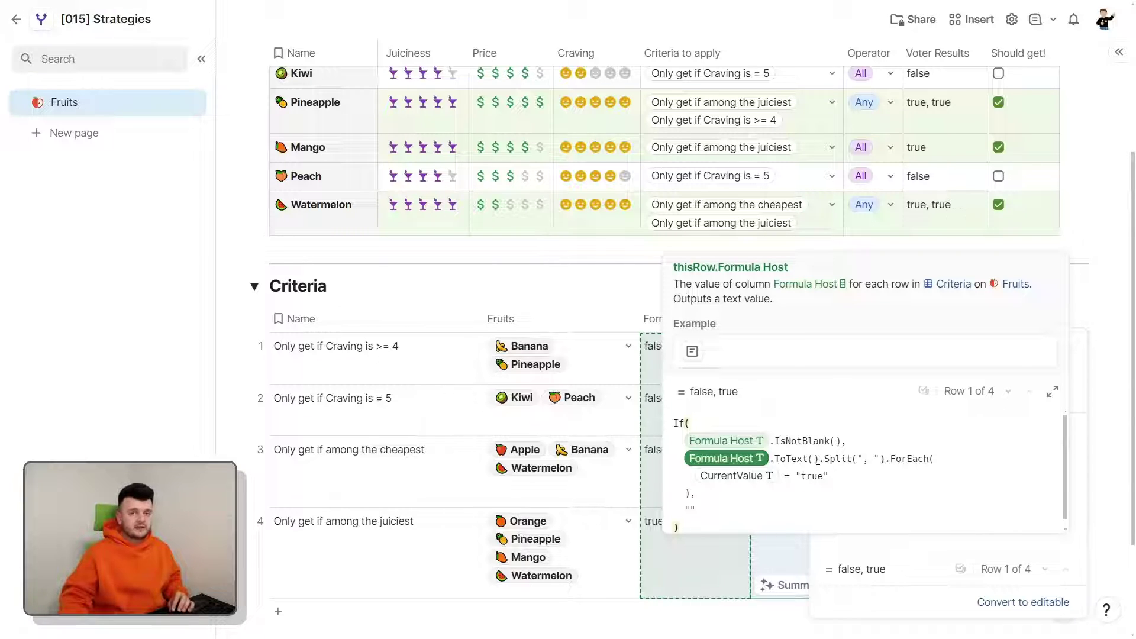
pyautogui.click(775, 460)
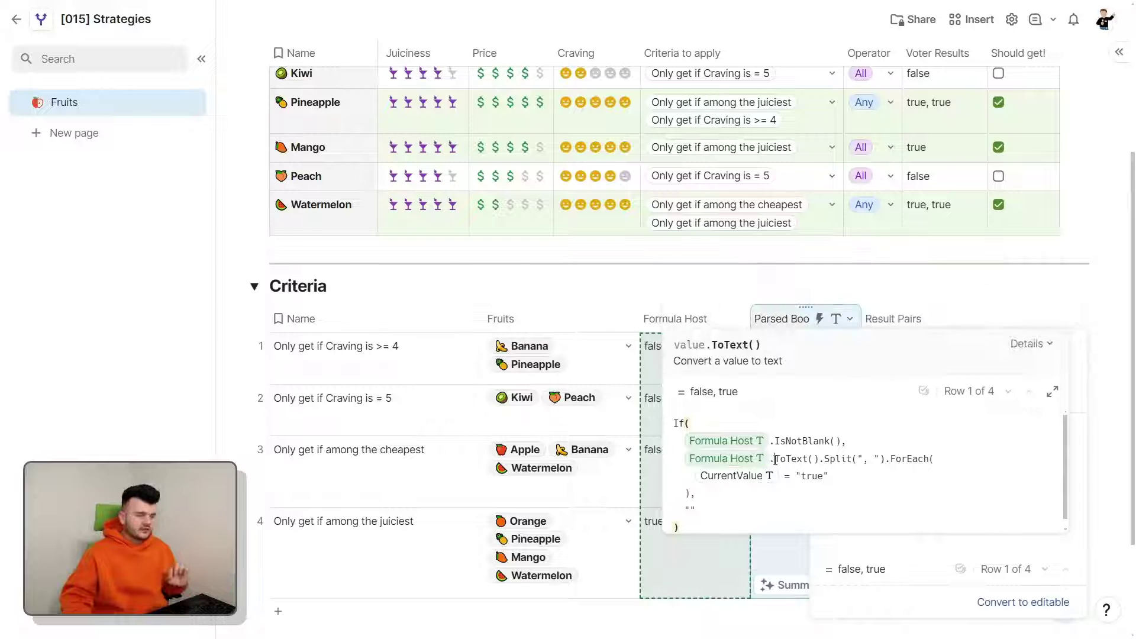
# Review the Split and ForEach parts of that formula, then open the Result Pairs formula.
pyautogui.moveTo(811, 460); pyautogui.dragTo(885, 459)
pyautogui.click(873, 459)
pyautogui.click(887, 459)
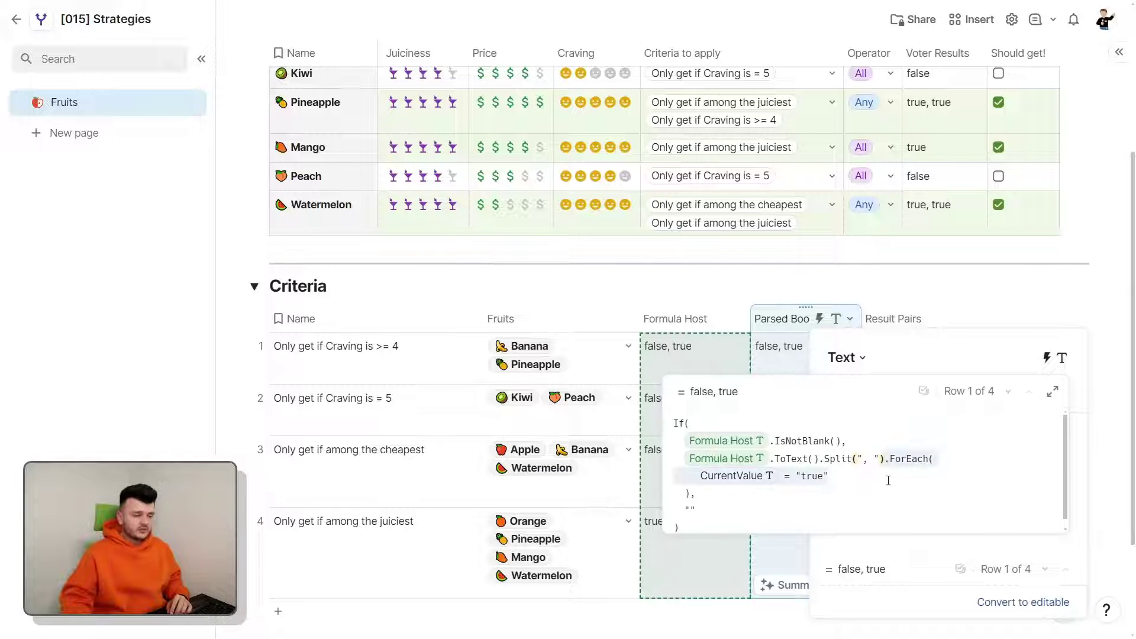
pyautogui.click(857, 481)
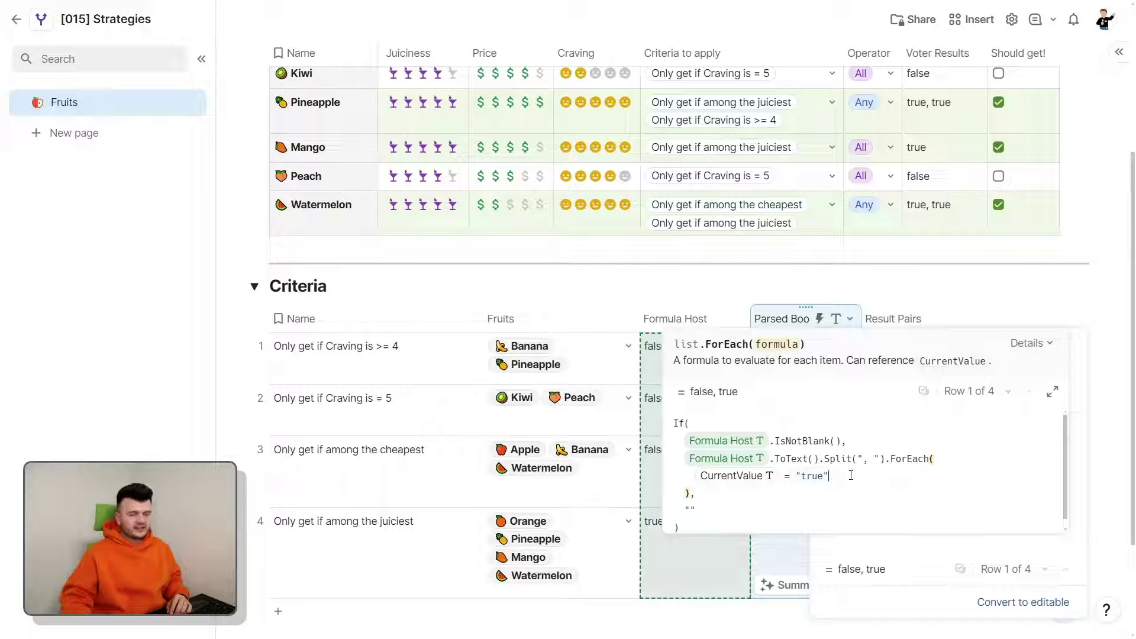
pyautogui.click(893, 318)
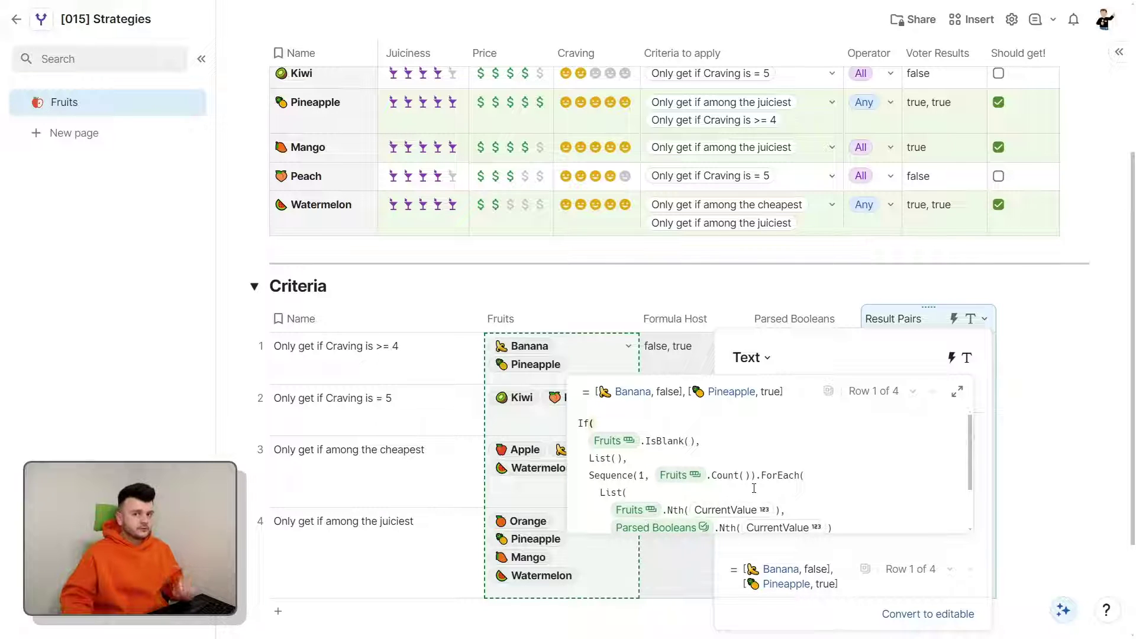
# Walk through the Result Pairs formula's ForEach, Sequence, List and Parsed Booleans lookup, then close it.
pyautogui.click(762, 476)
pyautogui.click(590, 477)
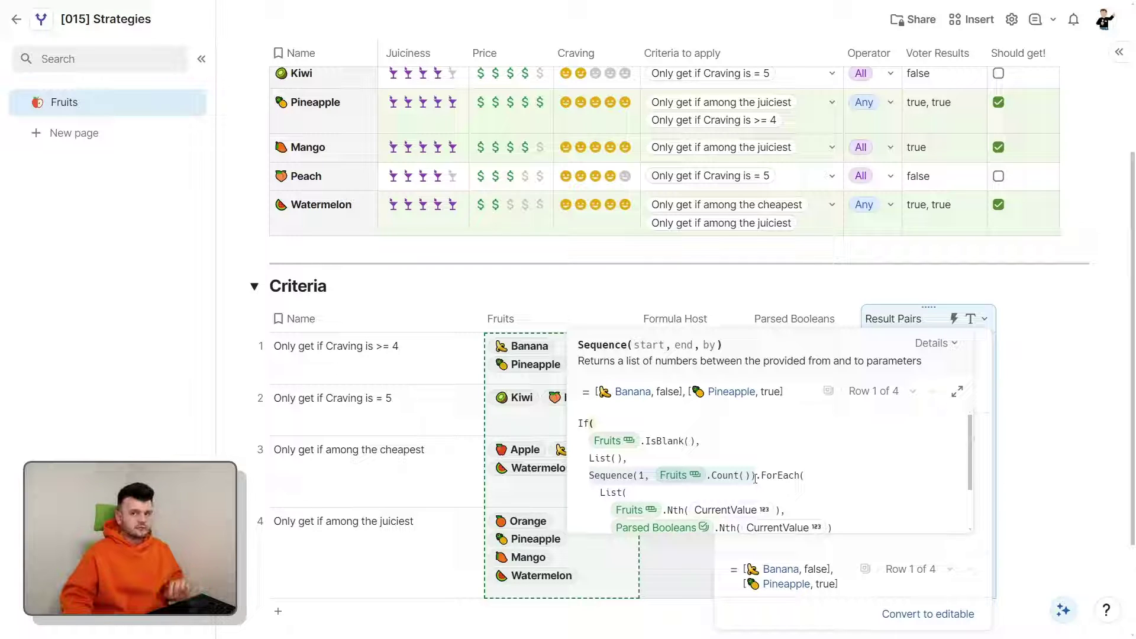
pyautogui.scroll(-2, 755, 478)
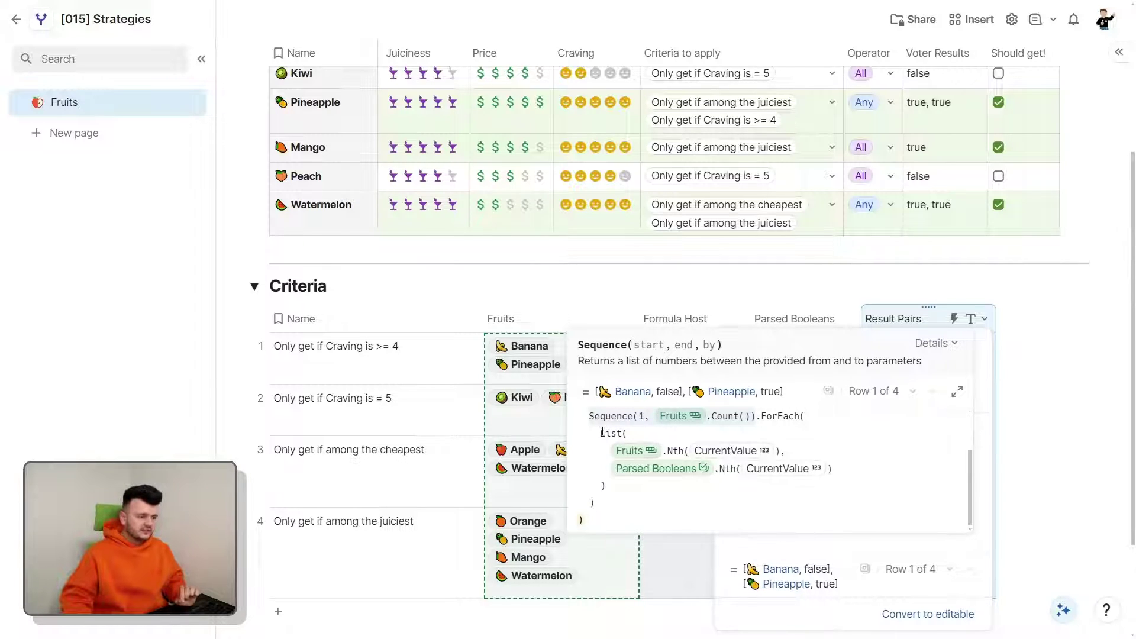
pyautogui.click(616, 469)
pyautogui.click(755, 467)
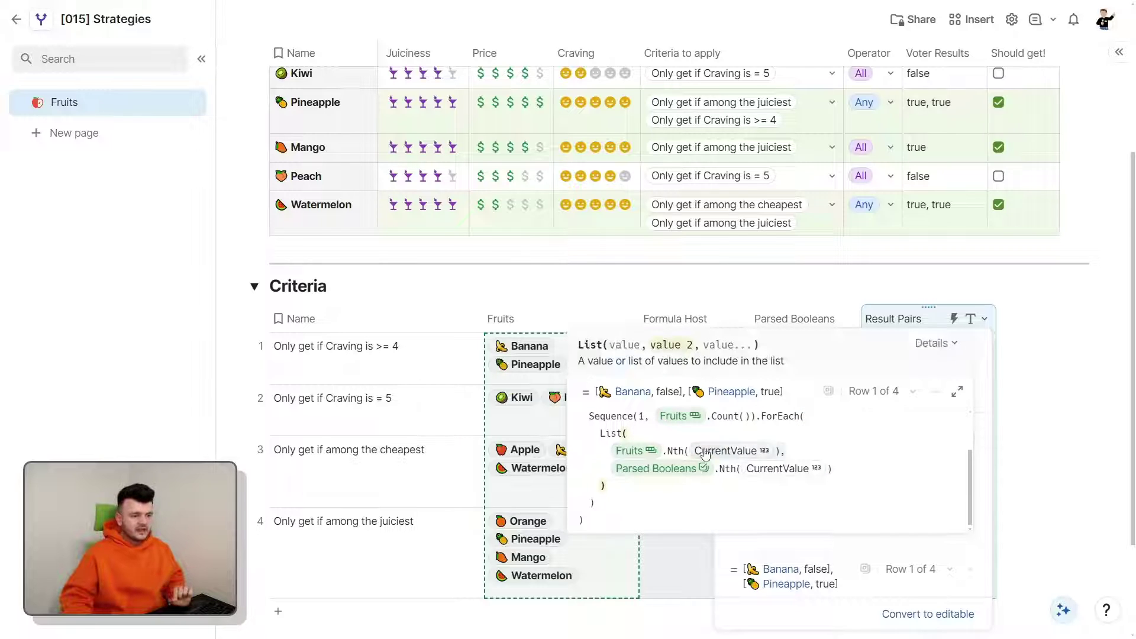
pyautogui.click(693, 471)
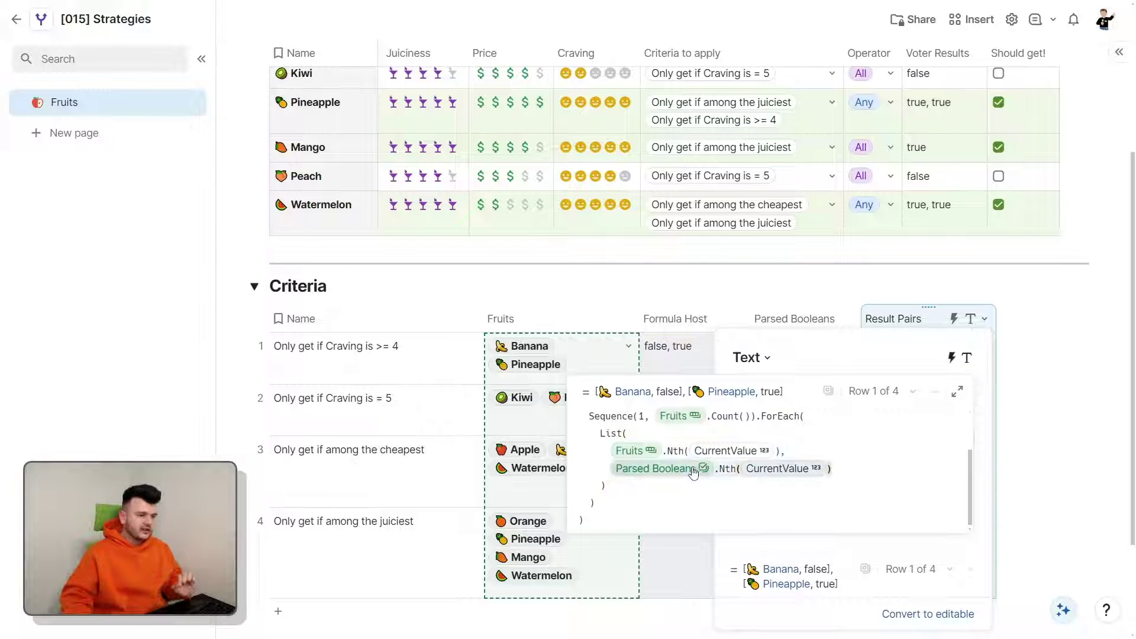
pyautogui.click(908, 470)
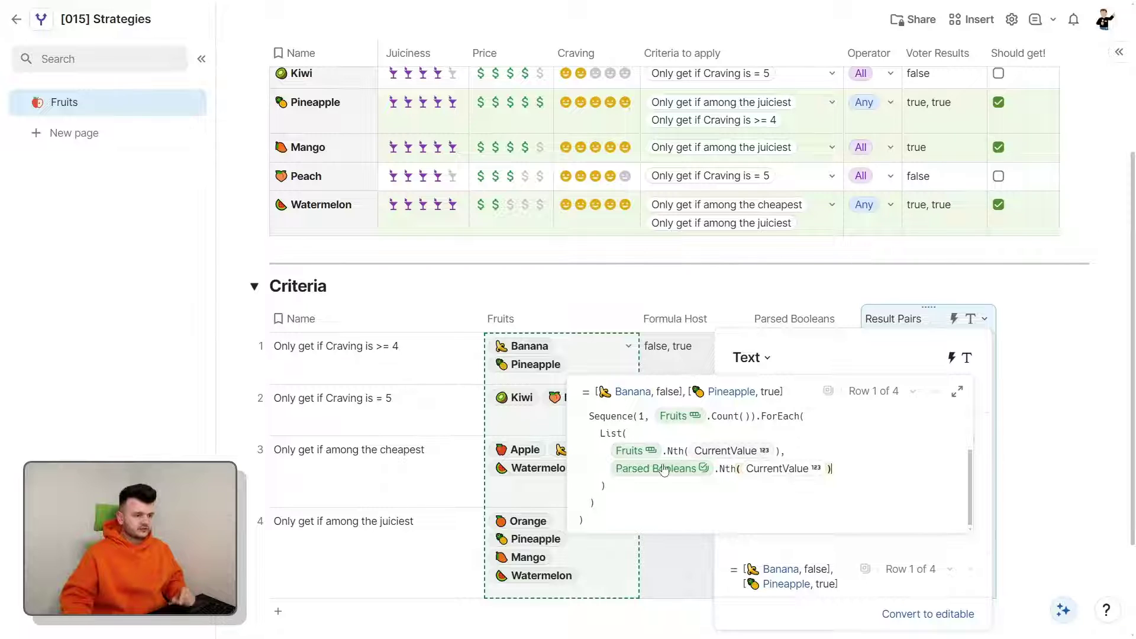
pyautogui.press('Escape')
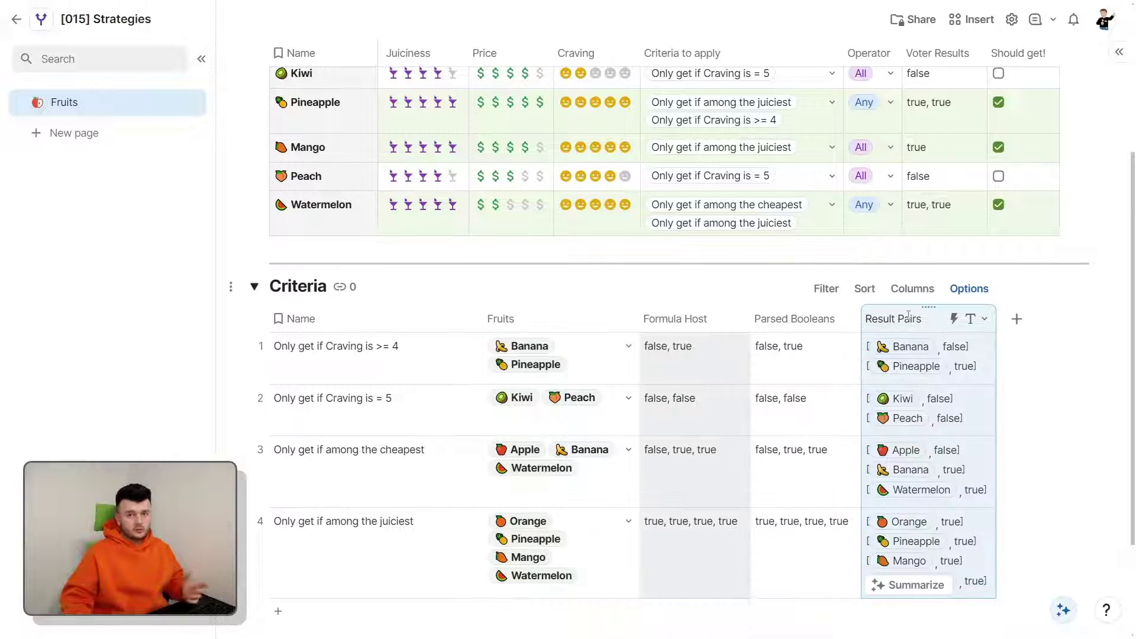
# Review the Voter Results column's formula, then open the Should get! column's formula.
pyautogui.scroll(4, 888, 296)
pyautogui.click(938, 172)
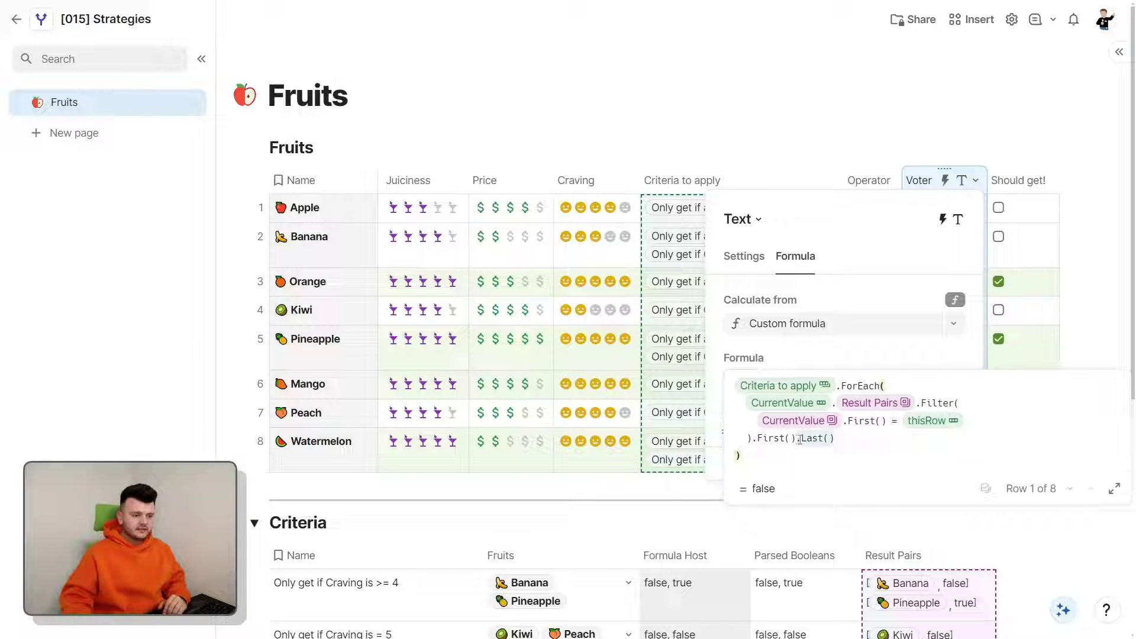
pyautogui.click(956, 510)
pyautogui.click(999, 175)
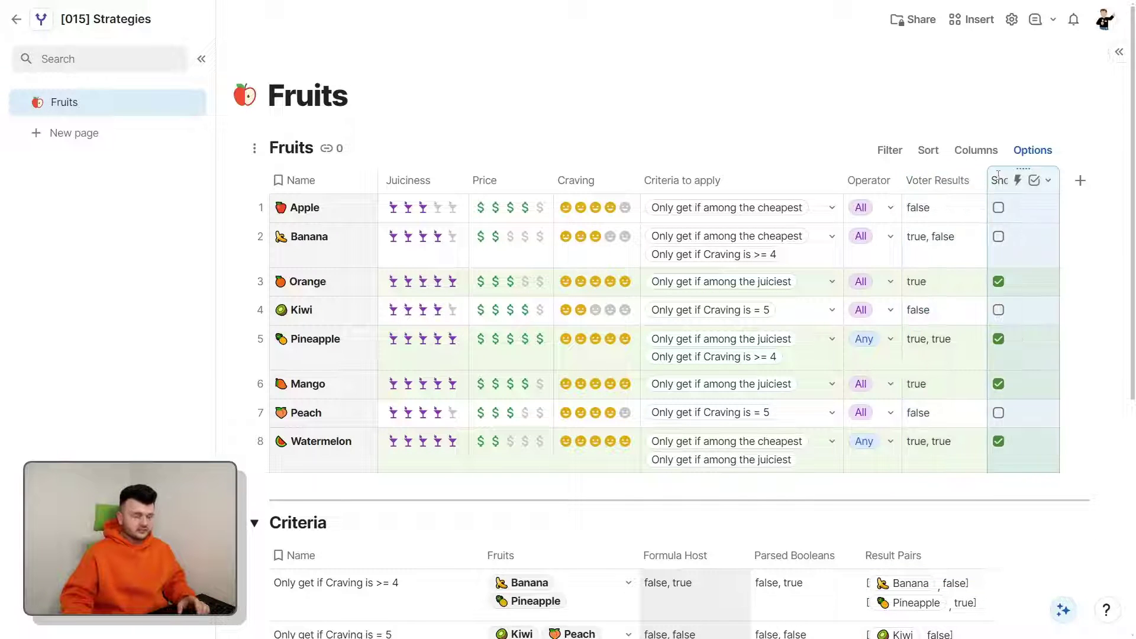
pyautogui.click(1031, 180)
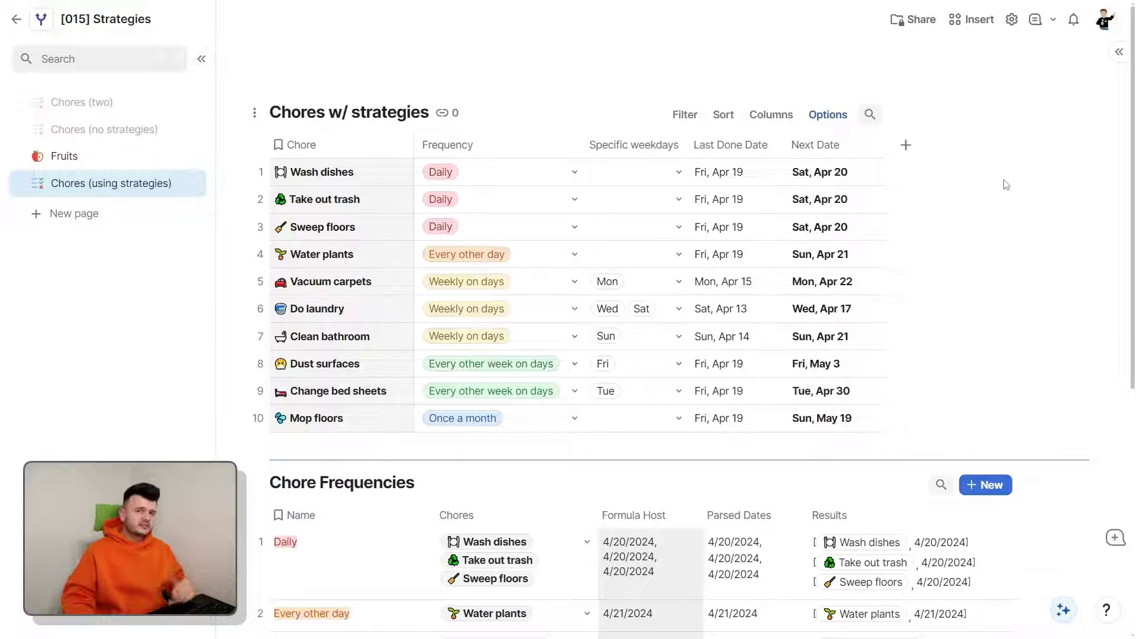
# Scroll to Chore Frequencies and inspect the Parsed Dates formula's ForEach date conversion.
pyautogui.scroll(-3, 1007, 185)
pyautogui.scroll(-2, 1006, 185)
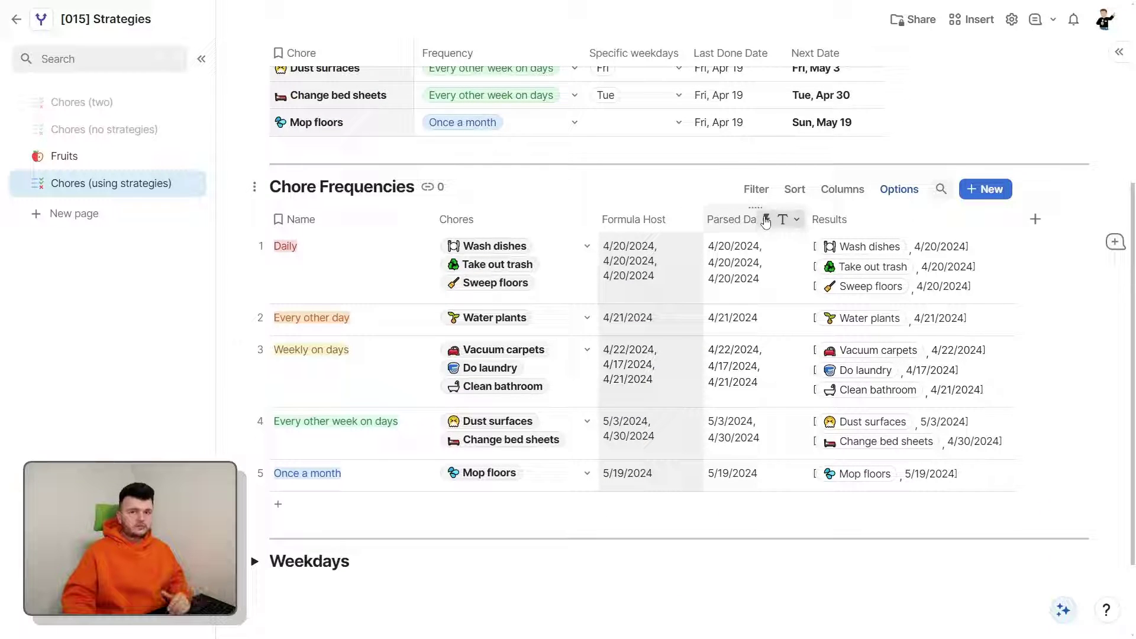
pyautogui.click(766, 221)
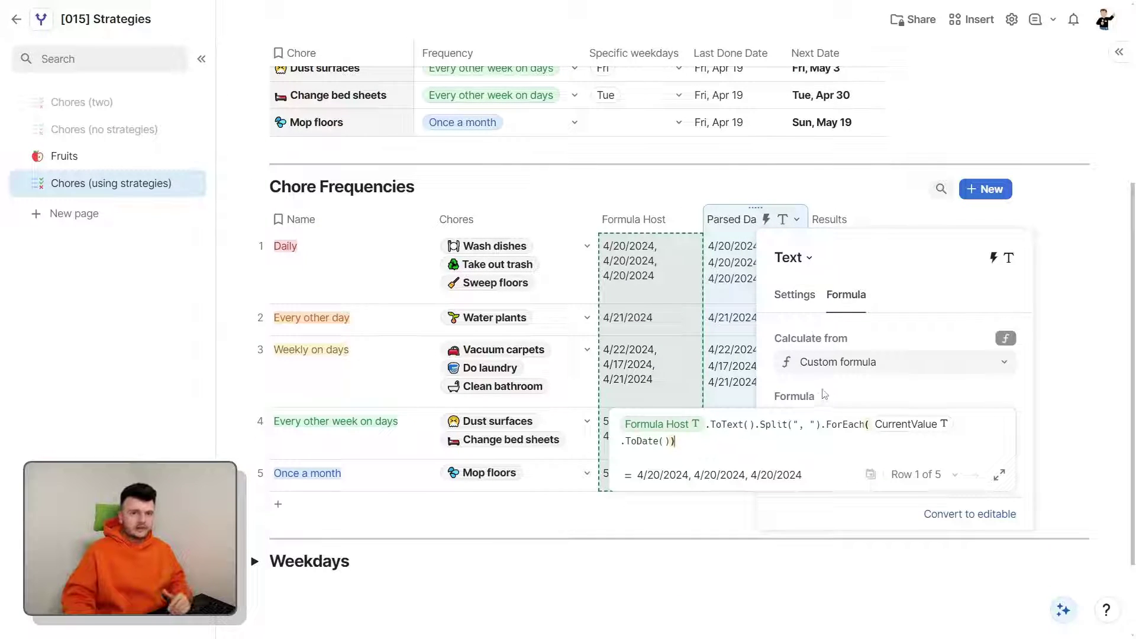
pyautogui.click(869, 421)
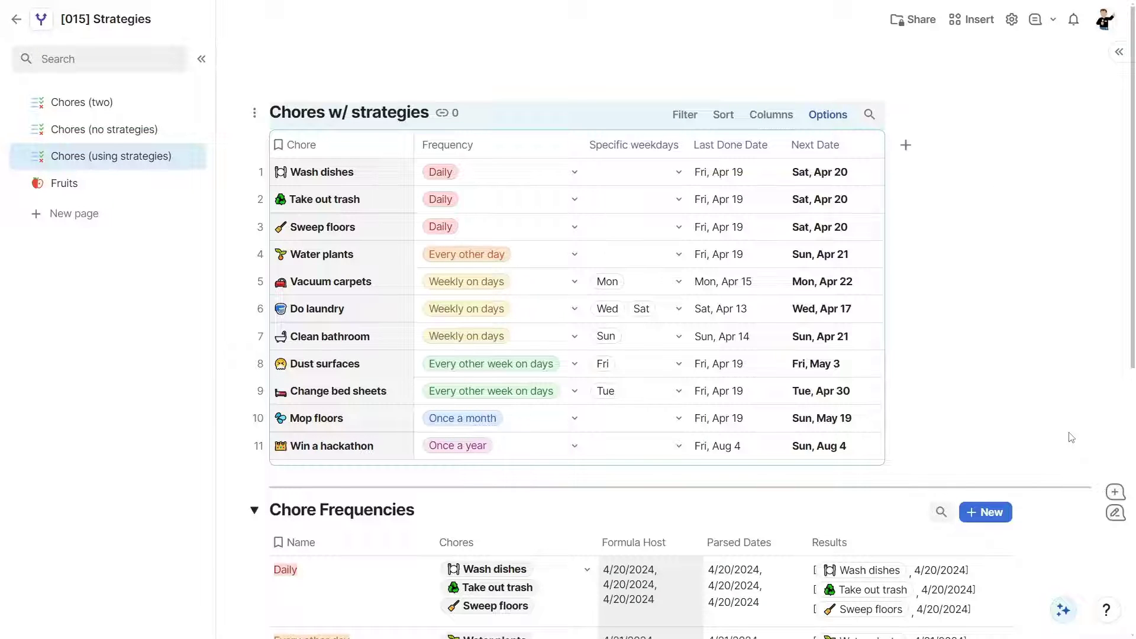
# Inspect the ToText call in Chore Frequencies, then select the Last Done Date of all eleven chores.
pyautogui.scroll(-3, 1068, 432)
pyautogui.scroll(-3, 1071, 435)
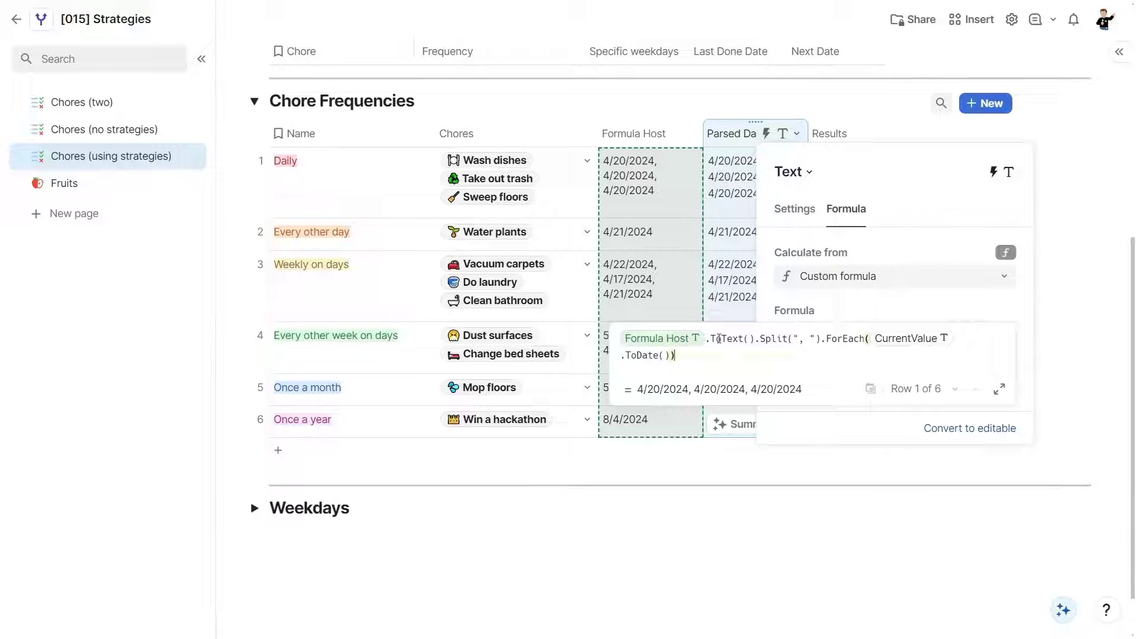
pyautogui.click(750, 339)
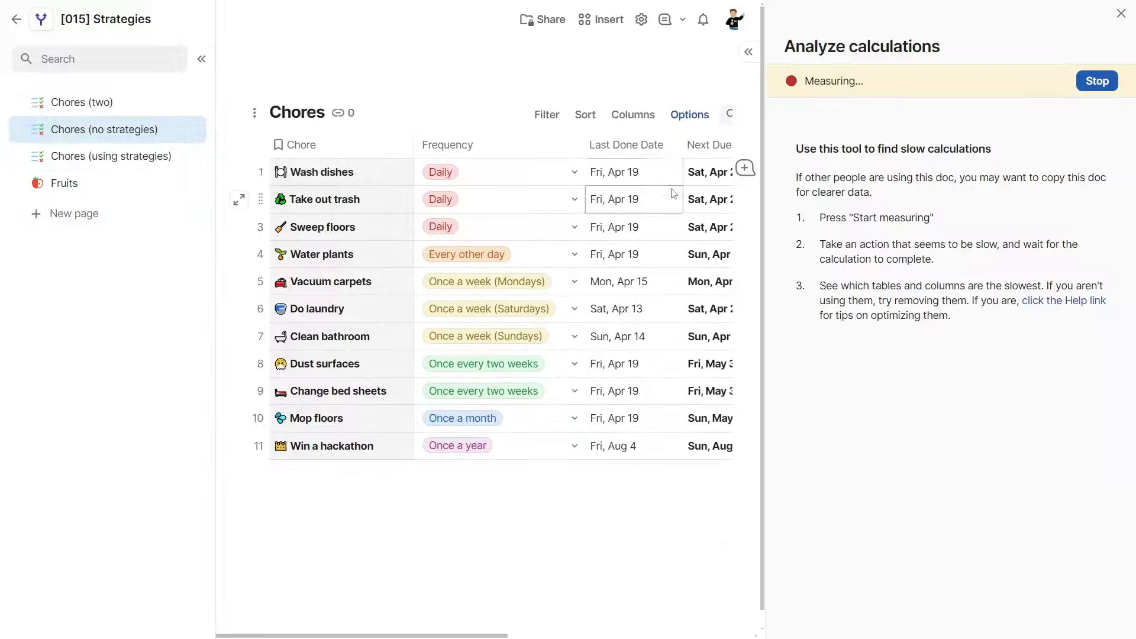
pyautogui.moveTo(615, 172); pyautogui.dragTo(660, 452)
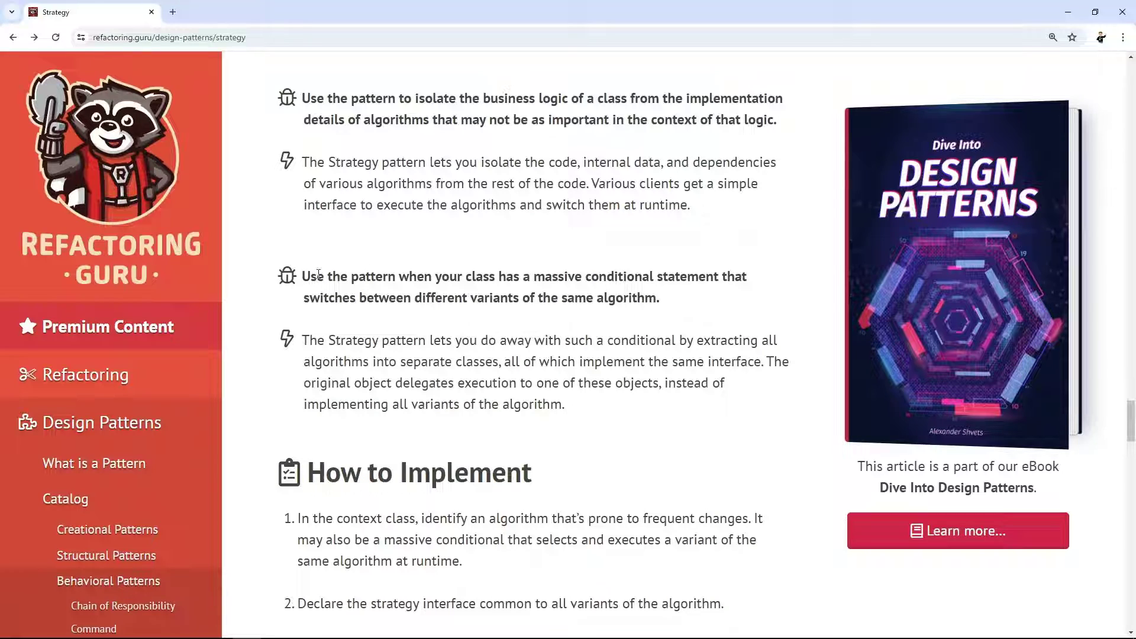
# Highlight the bold advice about massive conditional statements on the Strategy page, then clear the highlight.
pyautogui.moveTo(300, 277); pyautogui.dragTo(542, 284)
pyautogui.moveTo(679, 286); pyautogui.dragTo(774, 299)
pyautogui.click(779, 302)
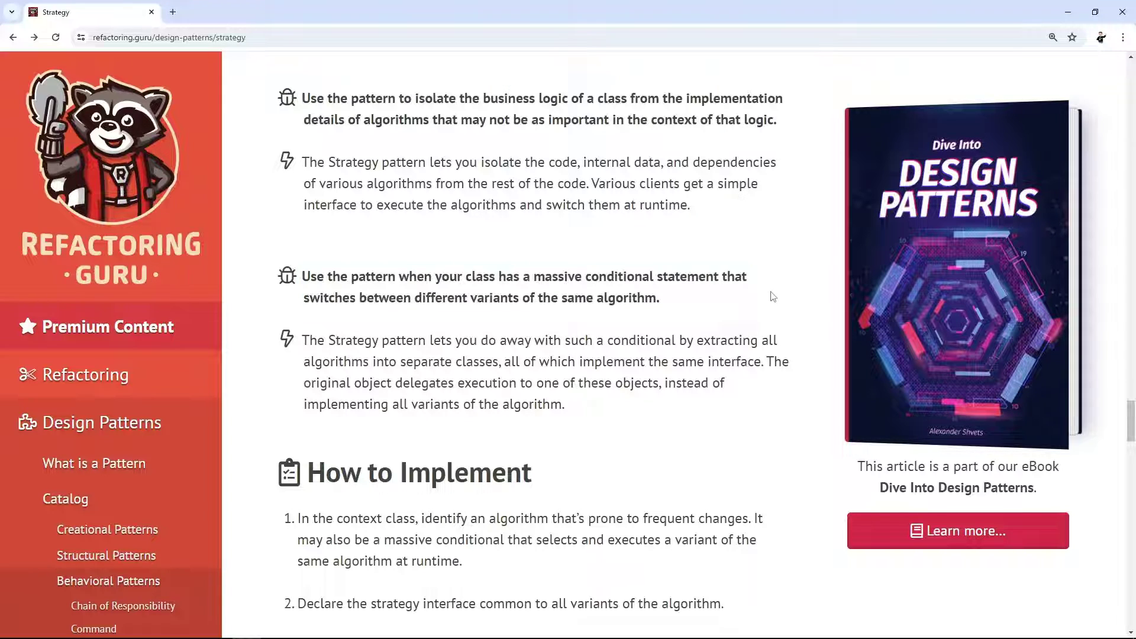